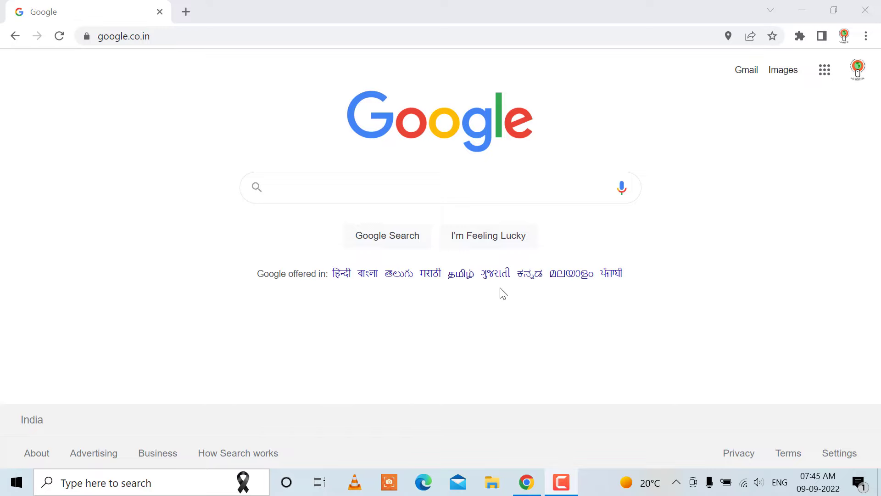
Search Google for tms.pmjay.gov.in and open the Ayushman CAPF Reimbursement site from the results
left_click(333, 194)
type("tms")
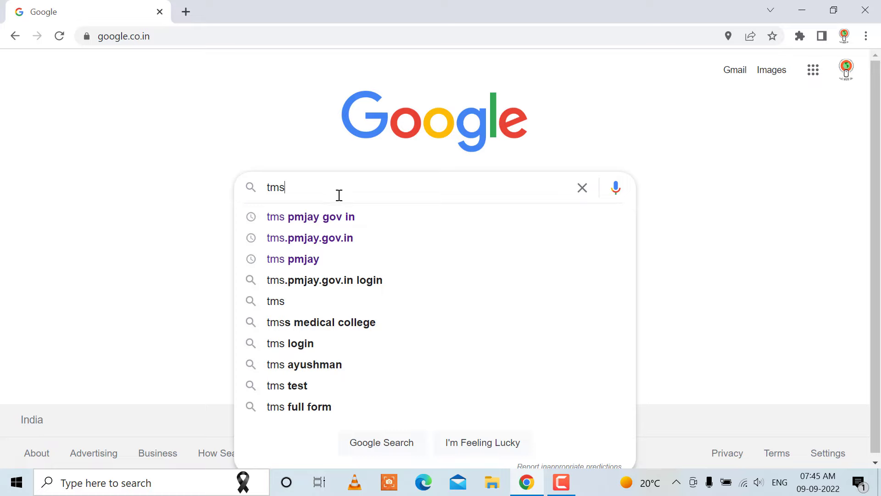
left_click(386, 243)
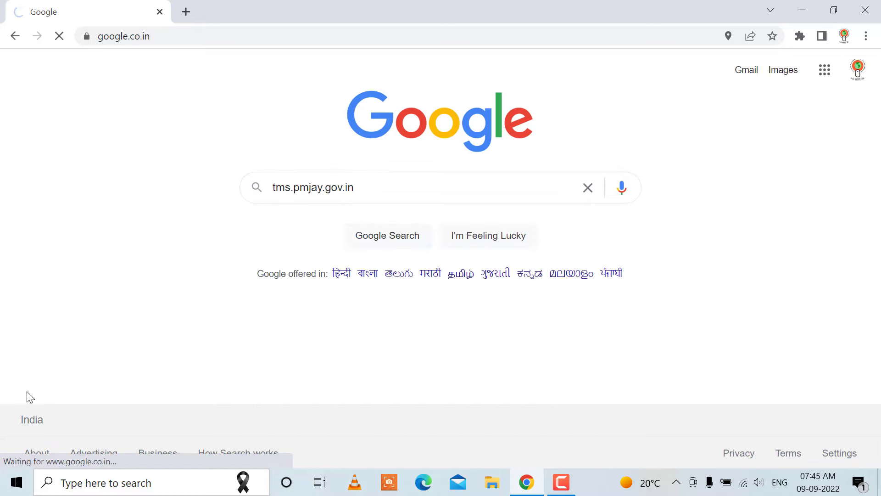
scroll(591, 258, "down", 6)
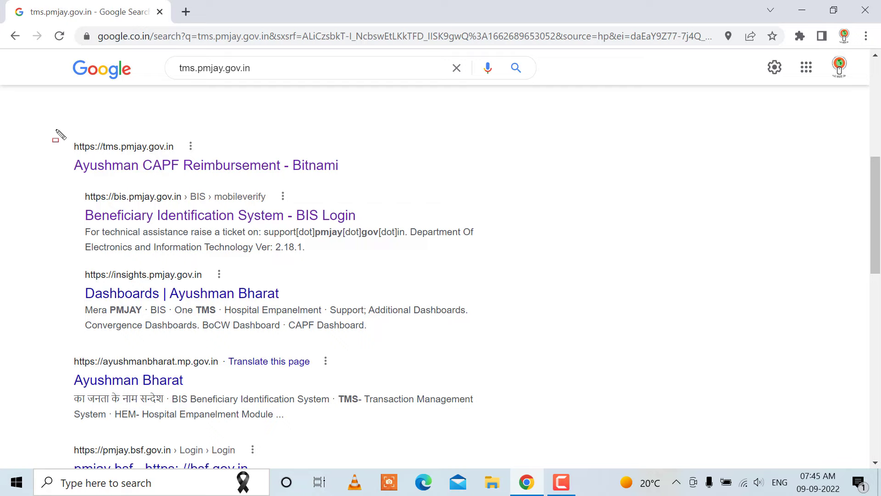
mouse_move(56, 131)
left_mouse_down()
mouse_move(69, 145)
mouse_move(127, 164)
mouse_move(364, 190)
left_mouse_up()
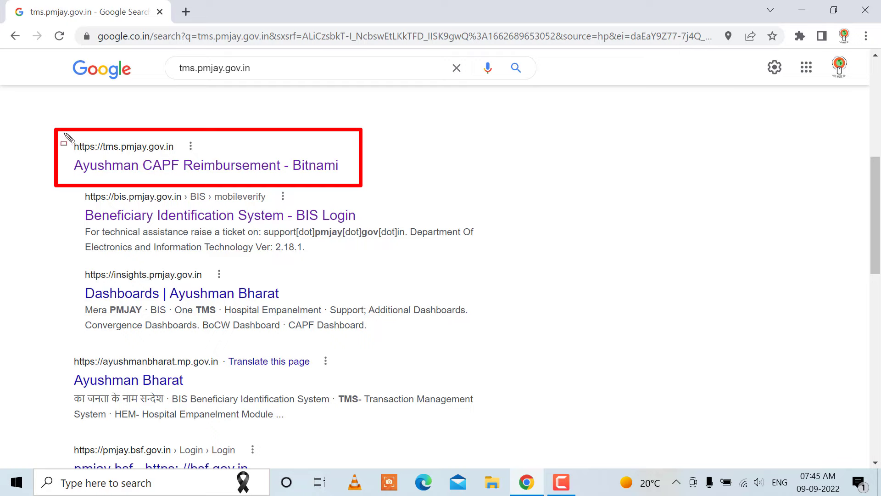
left_click_drag(64, 134, 192, 158)
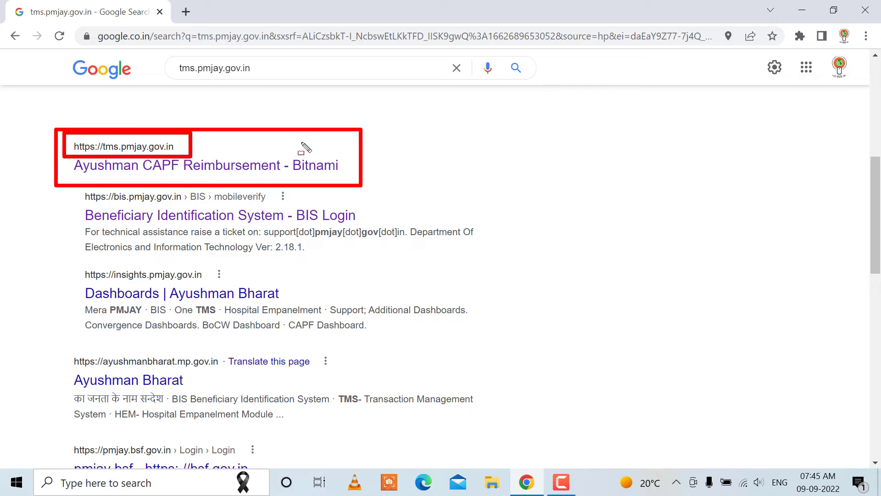
left_click(226, 168)
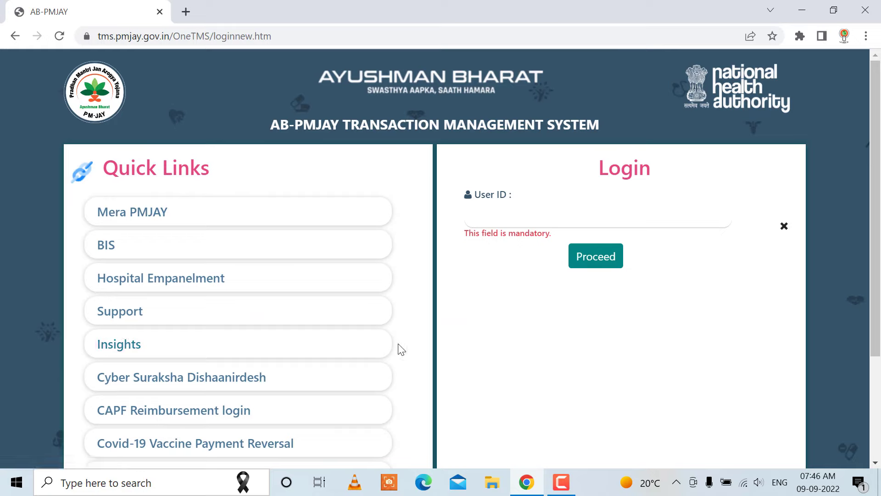
Open the CAPF Reimbursement login form from the Quick Links
key("ctrl+2")
mouse_move(79, 398)
left_mouse_down()
mouse_move(128, 416)
mouse_move(271, 421)
left_mouse_up()
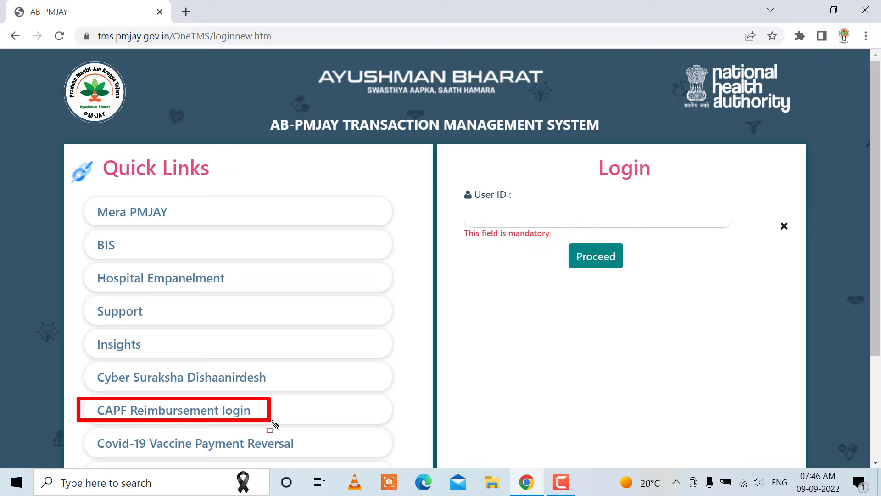
left_click(271, 418)
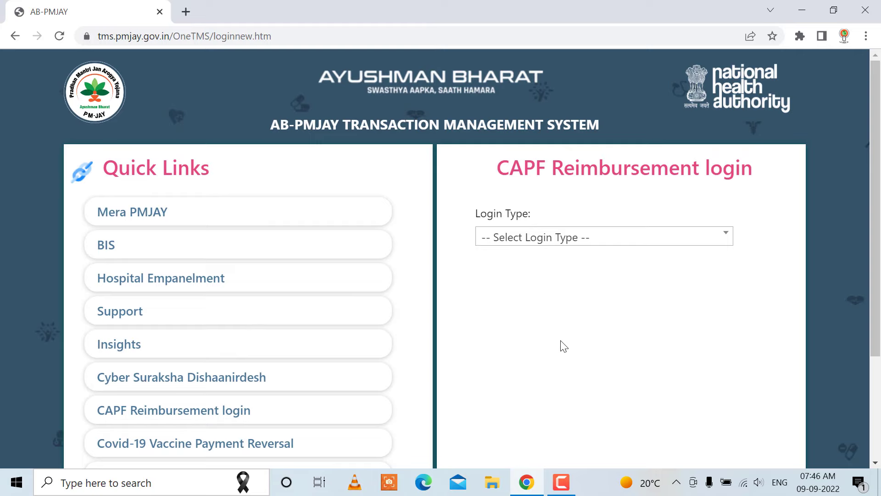
Set the login type to Force ID
key("ctrl+2")
mouse_move(463, 217)
left_mouse_down()
mouse_move(557, 248)
mouse_move(684, 262)
mouse_move(744, 253)
left_mouse_up()
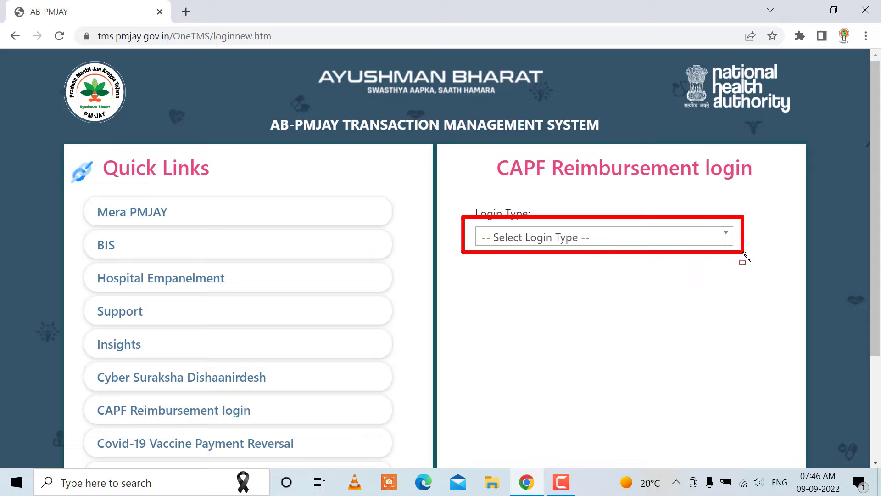
key("Escape")
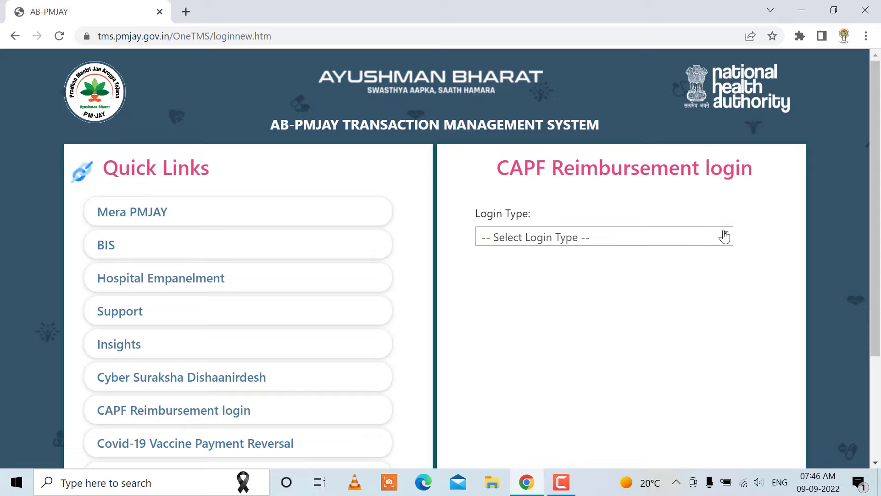
left_click(724, 236)
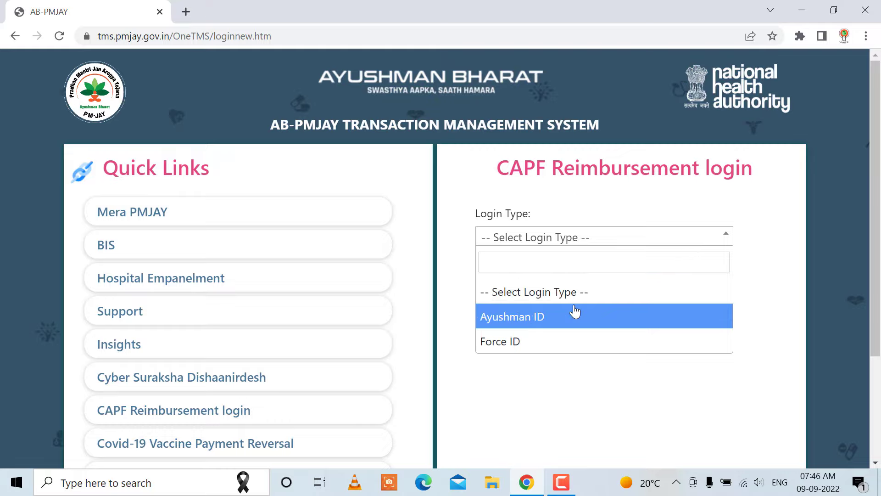
left_click(540, 344)
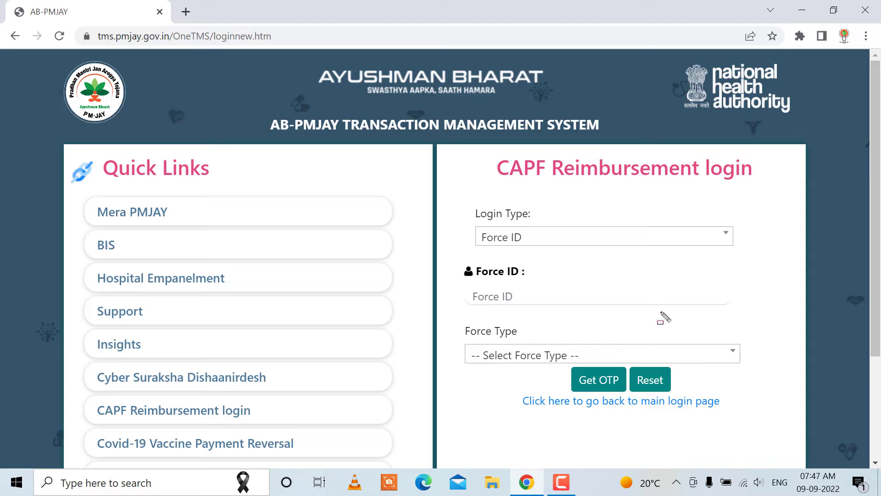
Enter the member's Force ID and set the force type to CRPF
left_click_drag(471, 290, 627, 304)
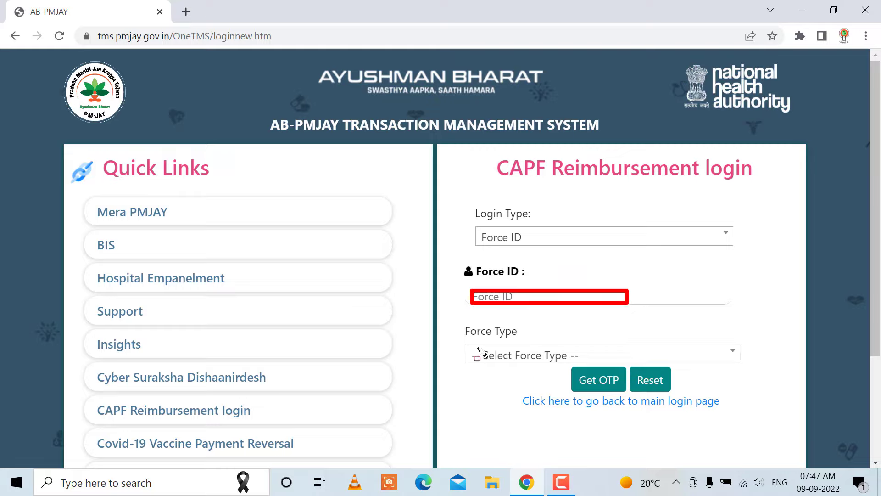
mouse_move(467, 342)
left_mouse_down()
mouse_move(519, 363)
mouse_move(623, 363)
left_mouse_up()
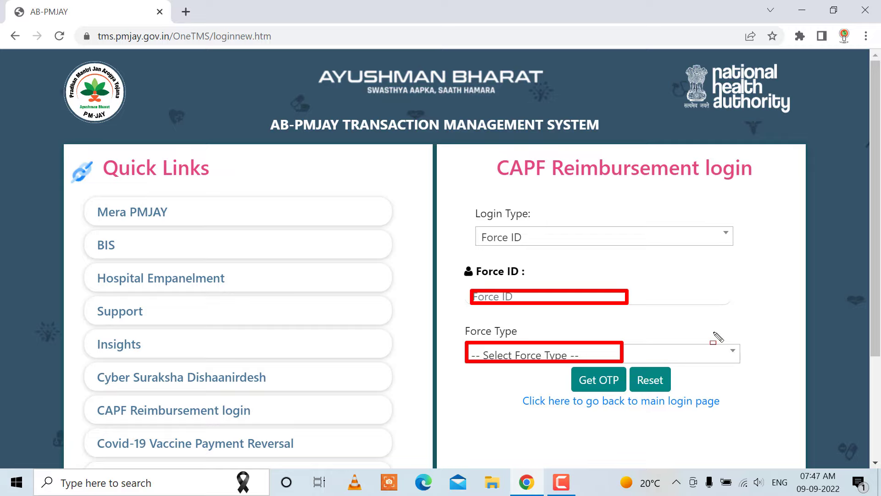
key("Escape")
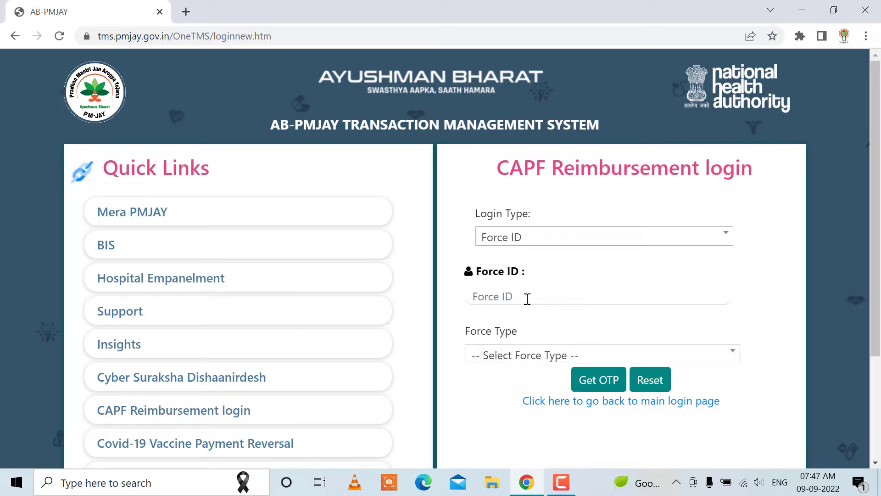
left_click(523, 357)
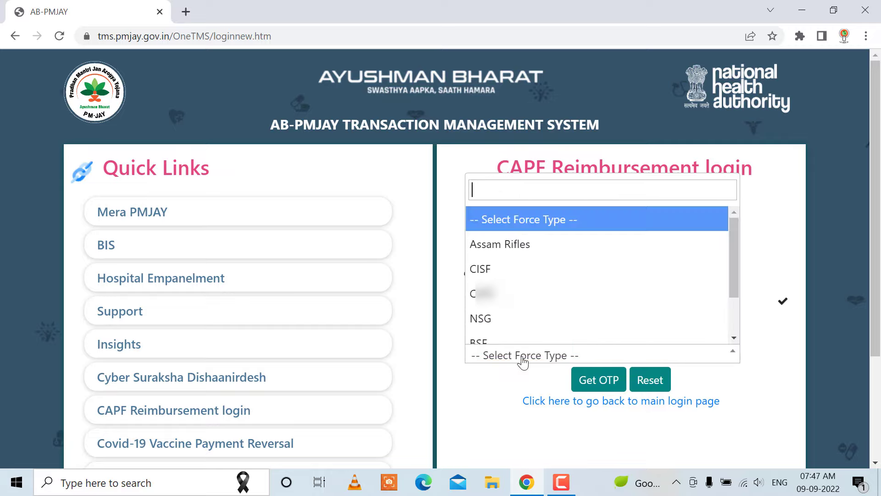
left_click(505, 303)
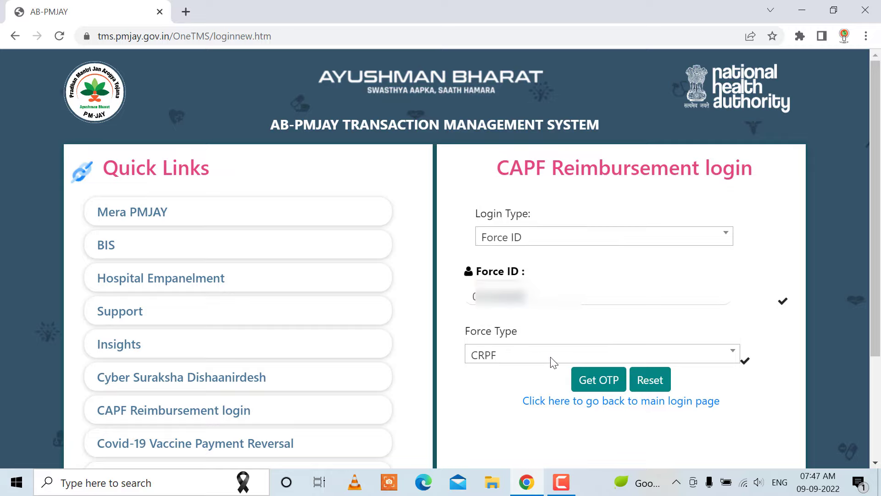
Request the OTP for the CAPF reimbursement login
mouse_move(549, 355)
left_mouse_down()
mouse_move(596, 389)
mouse_move(628, 395)
left_mouse_up()
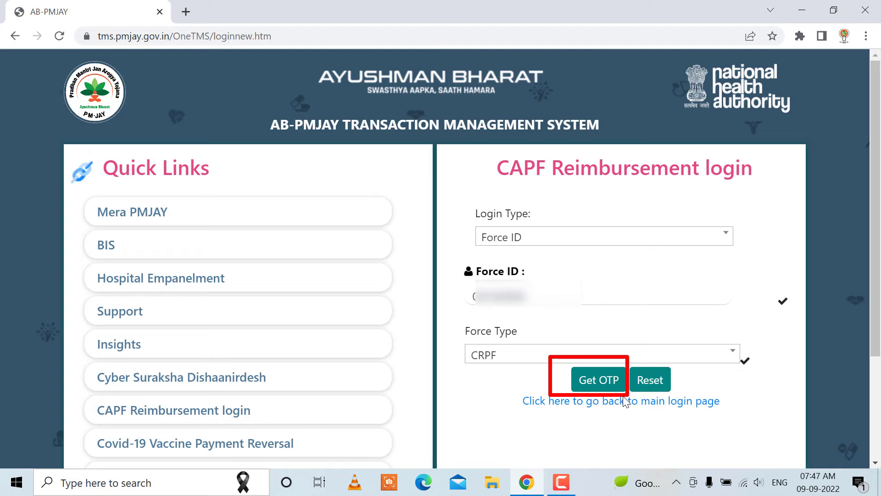
key("Escape")
left_click(598, 376)
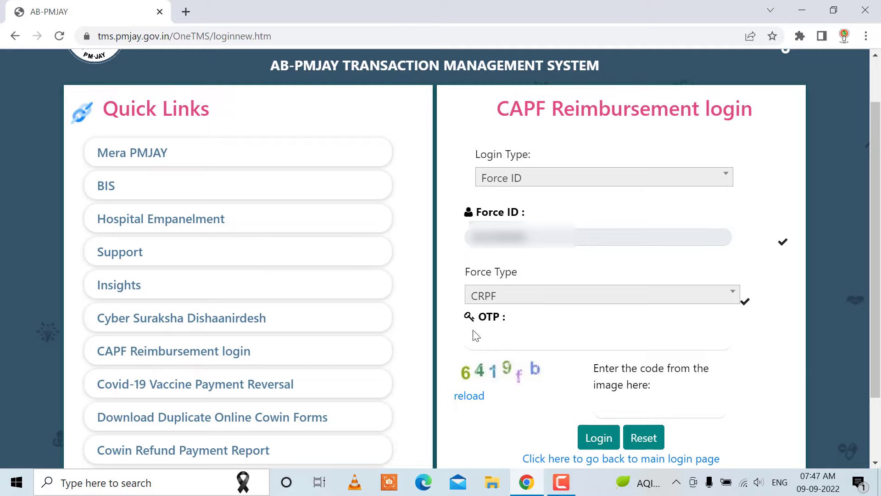
Enter the received OTP and the code from the image, and log in
left_click_drag(472, 329, 569, 344)
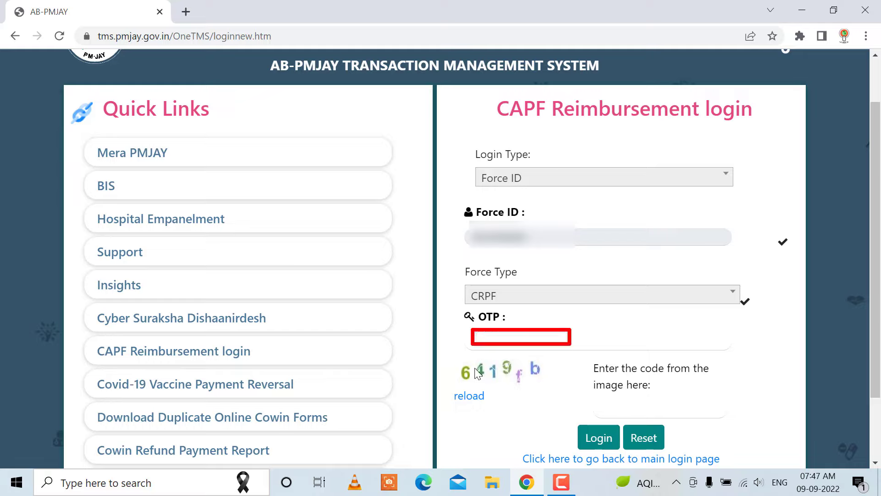
mouse_move(446, 356)
left_mouse_down()
mouse_move(527, 384)
mouse_move(557, 379)
mouse_move(660, 415)
mouse_move(693, 414)
left_mouse_up()
left_click_drag(573, 420, 623, 448)
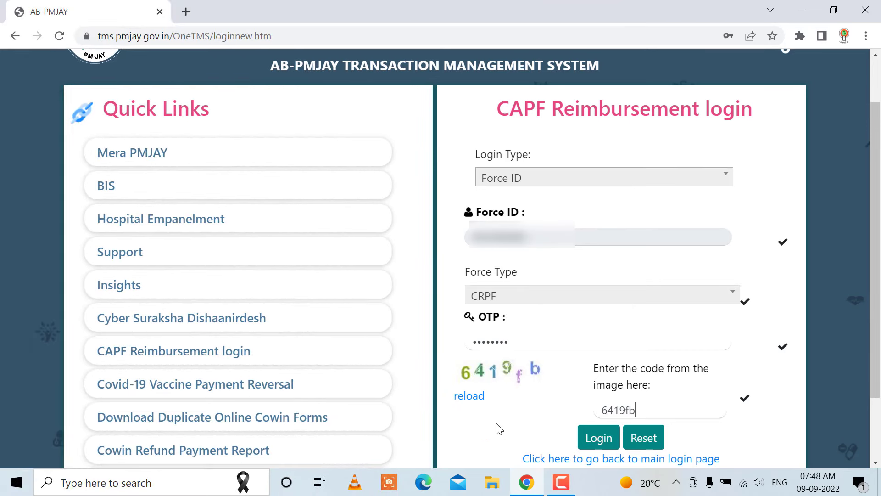
left_click(598, 437)
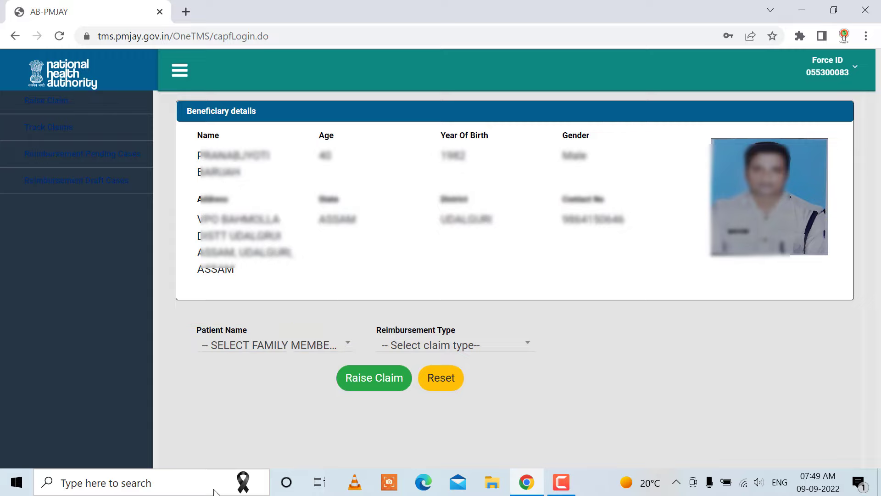
Raise an Out patient Details reimbursement claim with the account holder (self) as the patient
left_click(348, 349)
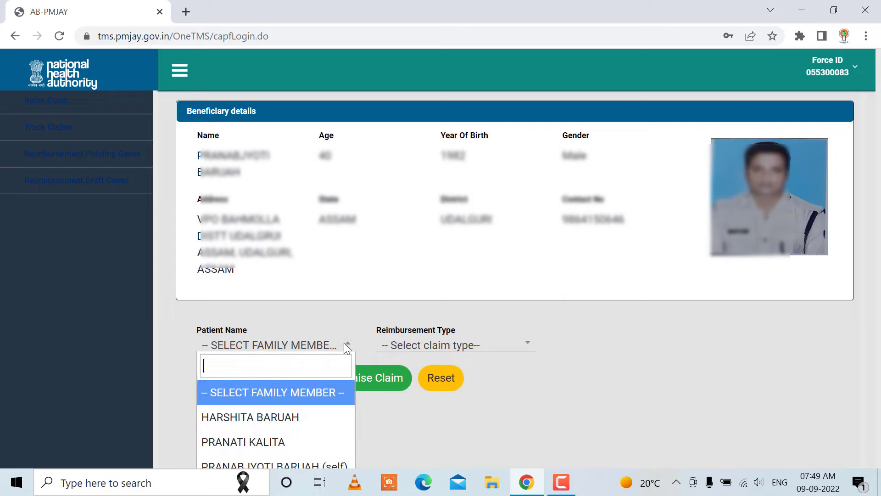
left_click(306, 461)
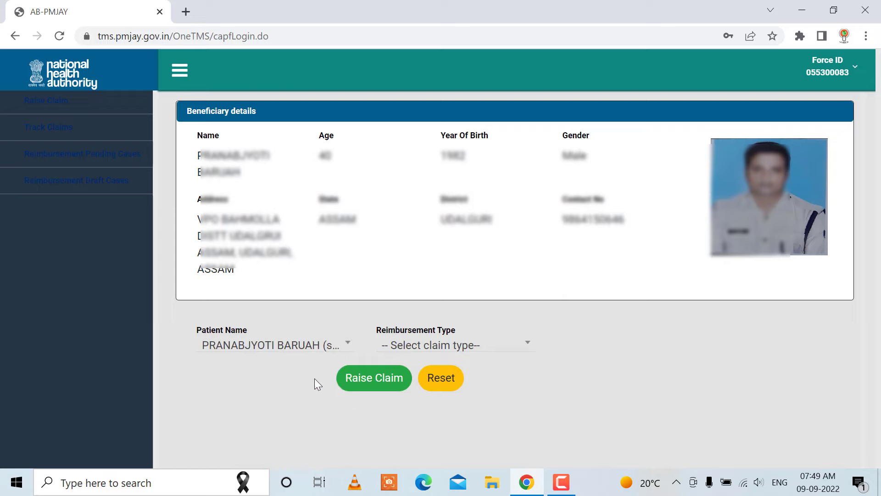
left_click(530, 345)
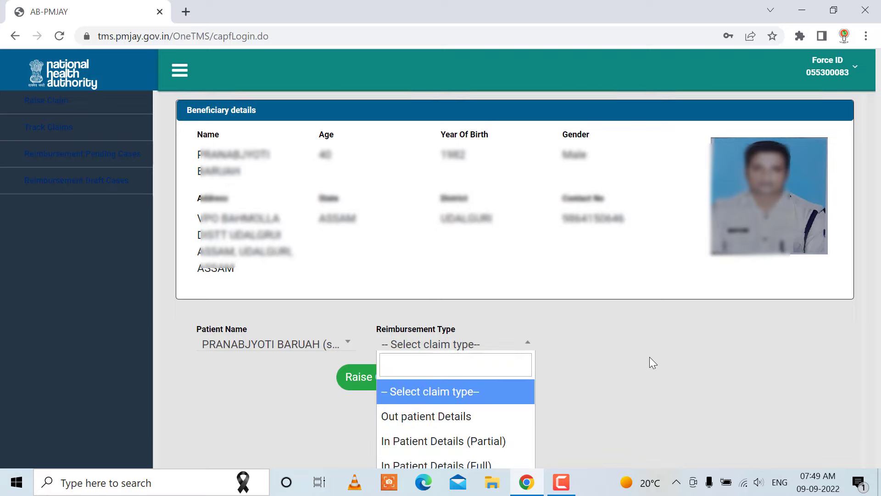
scroll(649, 357, "down", 1)
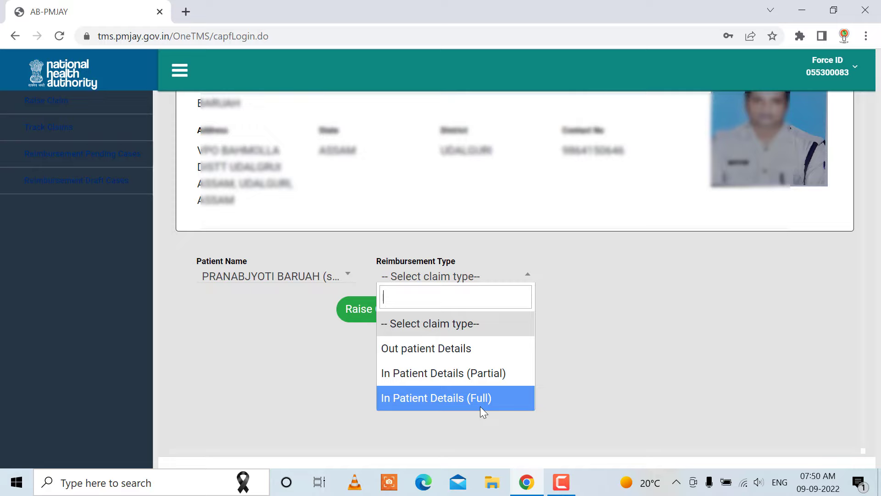
left_click(457, 349)
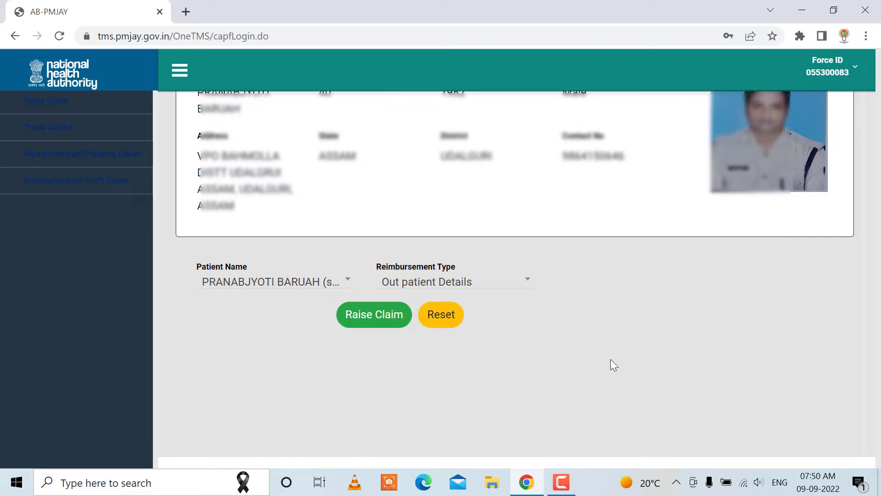
left_click(374, 314)
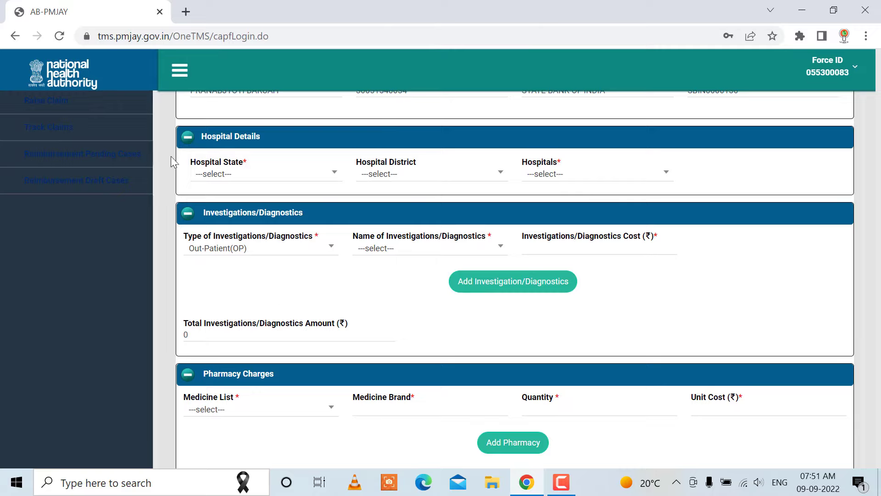
mouse_move(171, 156)
left_mouse_down()
mouse_move(291, 186)
mouse_move(332, 183)
left_mouse_up()
left_click_drag(343, 147, 444, 184)
left_click_drag(515, 147, 651, 178)
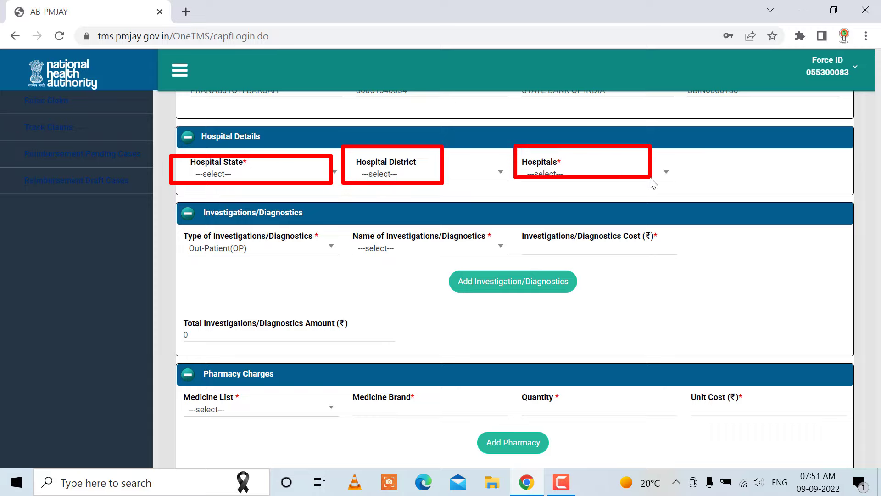
key("Escape")
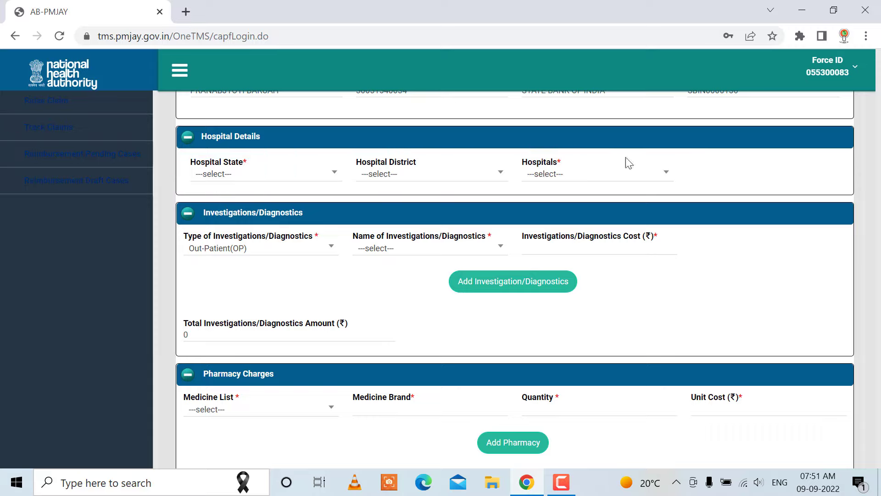
In the Hospital Details, set the hospital state to CAPF and the hospital district to CAPF]
left_click(325, 177)
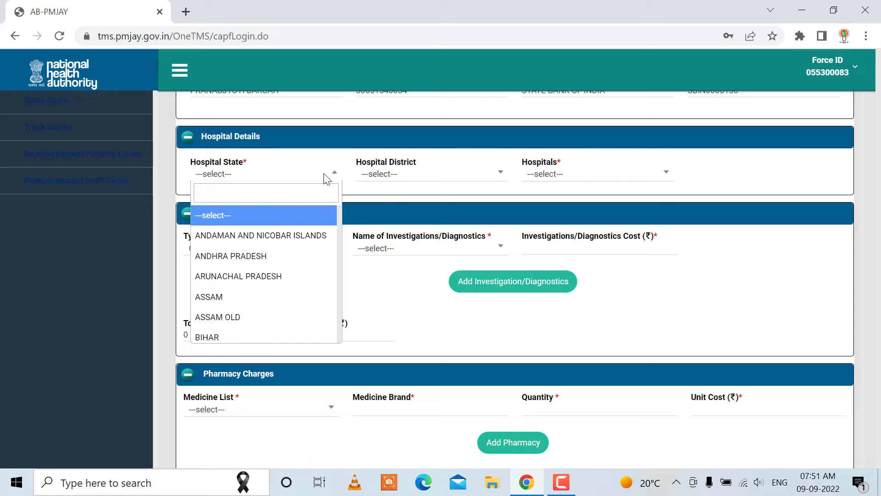
scroll(243, 237, "down", 2)
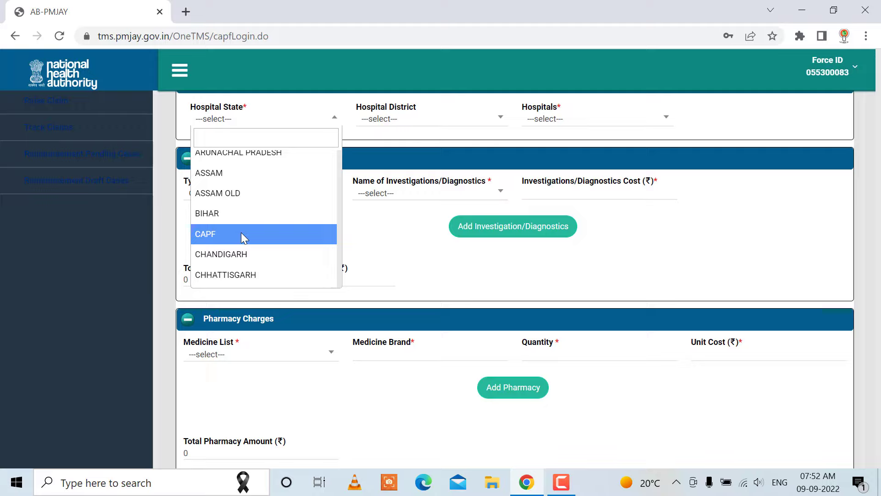
left_click(241, 234)
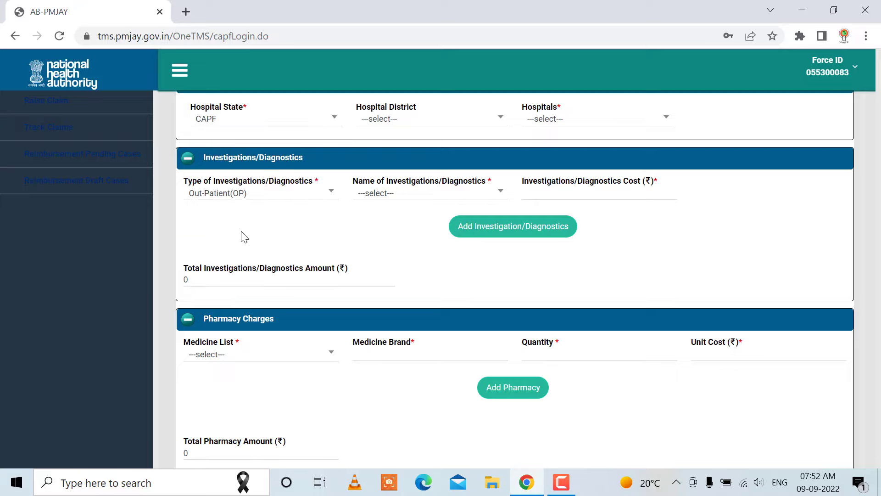
left_click(417, 120)
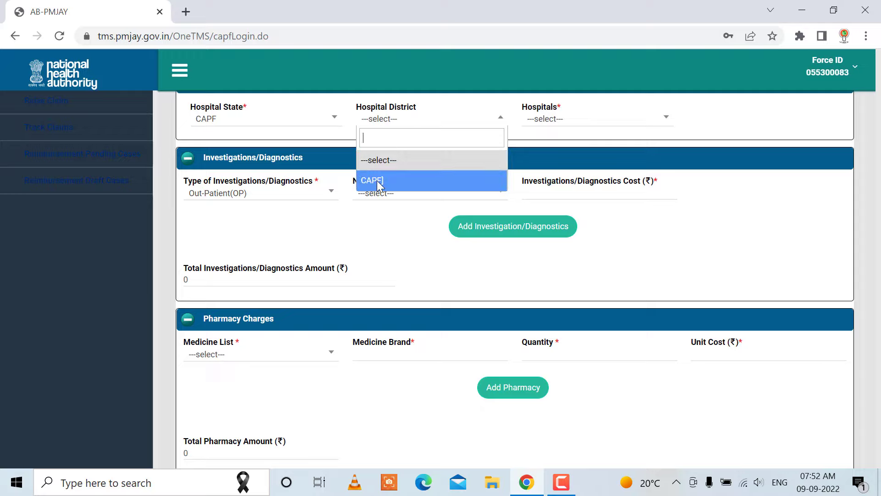
left_click(376, 181)
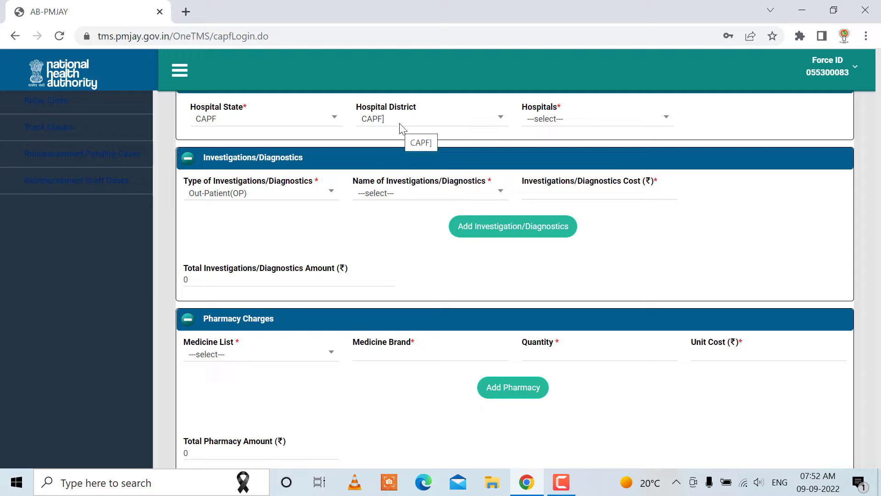
Set the hospital to Others and enter the hospital name UNIT HOSPITAL 61 BN CRPF
left_click(549, 126)
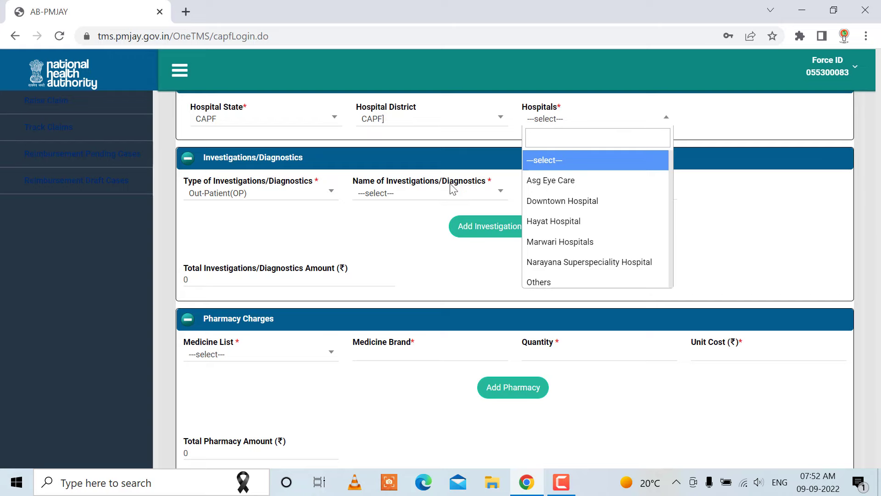
left_click(539, 283)
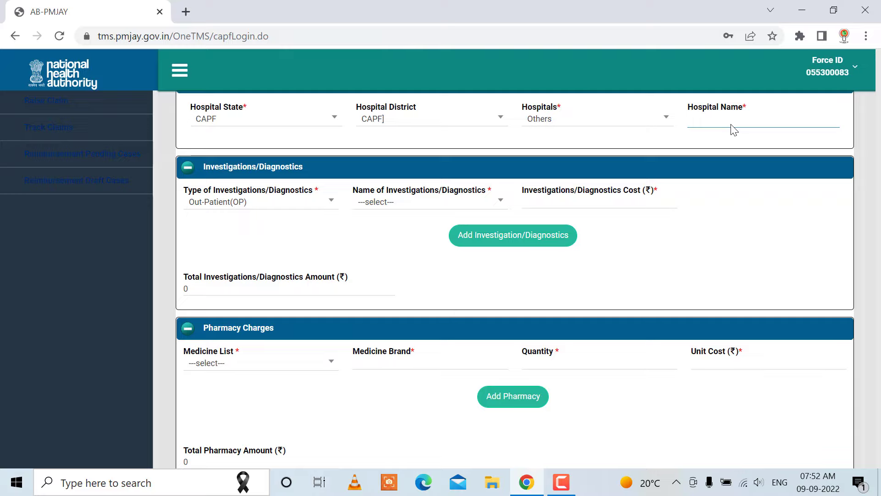
type("UNIT HOSPITAL 61 BN CRPF")
mouse_move(168, 174)
left_mouse_down()
mouse_move(274, 215)
mouse_move(329, 221)
left_mouse_up()
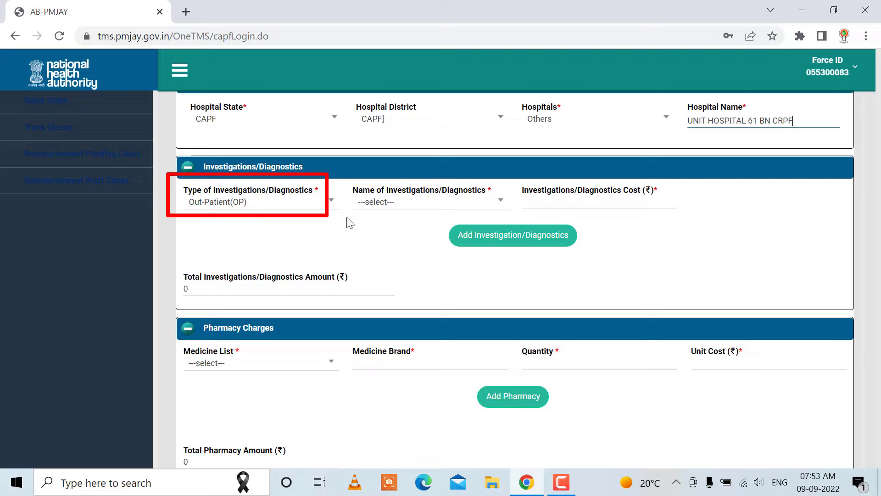
mouse_move(345, 180)
left_mouse_down()
mouse_move(361, 196)
mouse_move(477, 214)
mouse_move(485, 206)
left_mouse_up()
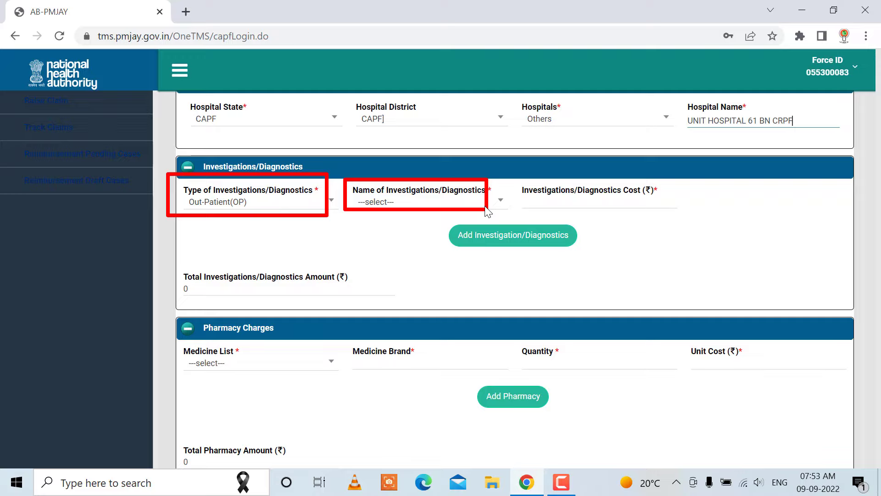
left_click_drag(505, 174, 666, 209)
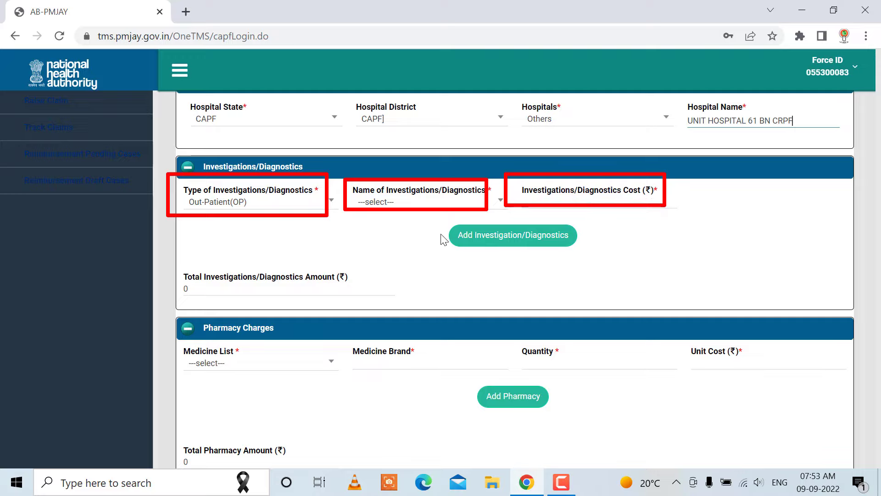
mouse_move(442, 218)
left_mouse_down()
mouse_move(606, 258)
mouse_move(589, 265)
left_mouse_up()
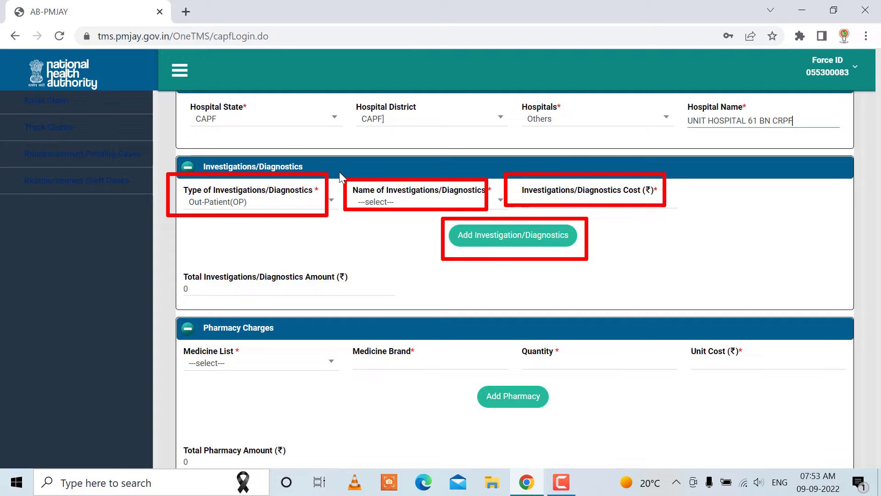
mouse_move(339, 172)
left_mouse_down()
mouse_move(360, 202)
mouse_move(505, 201)
left_mouse_up()
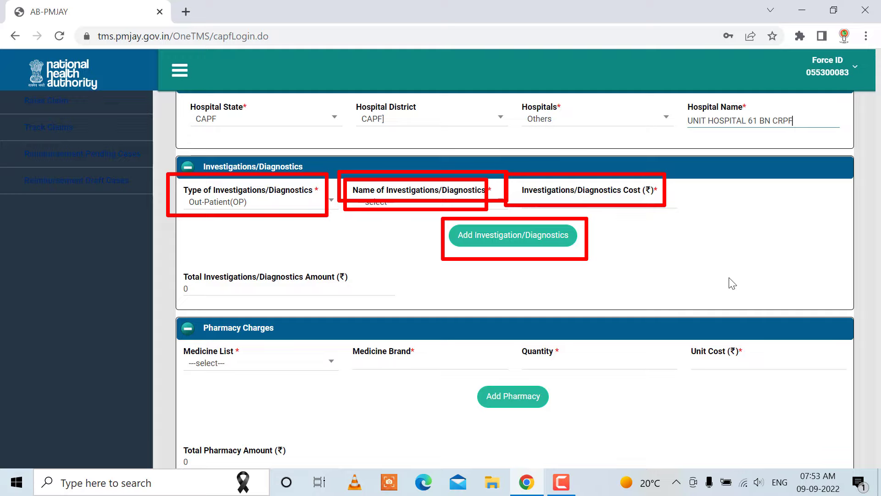
key("Return")
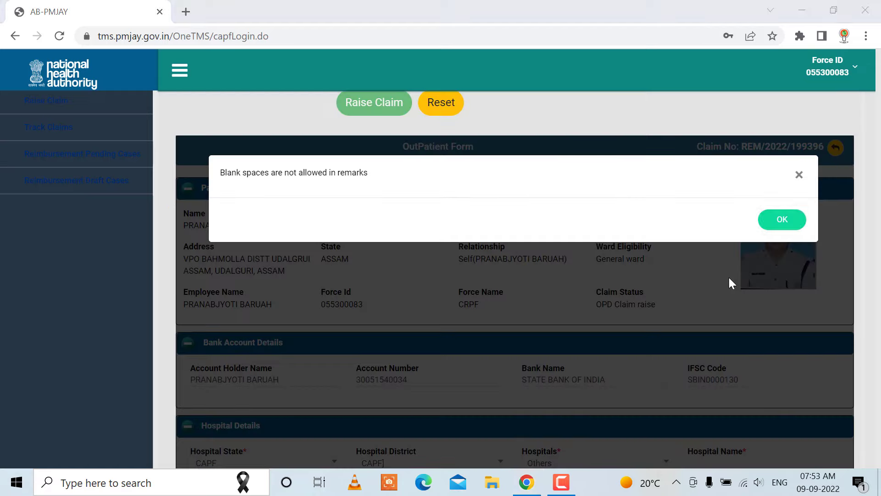
left_click(779, 227)
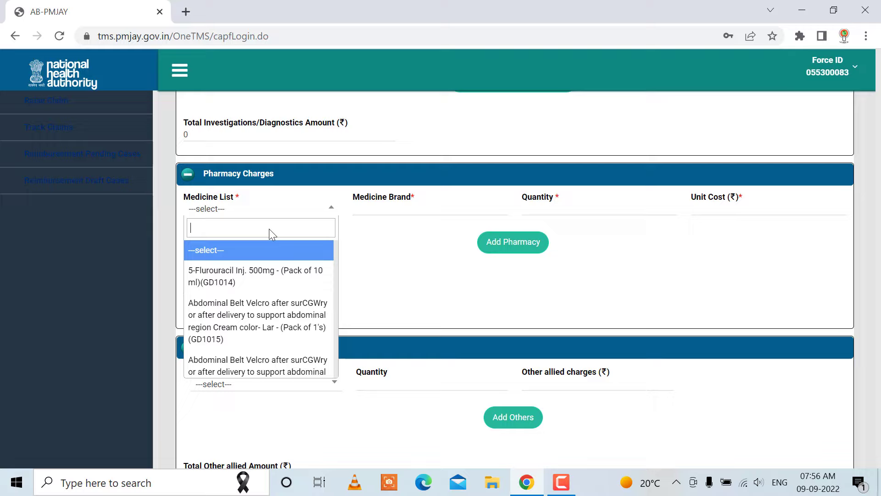
Add Luliconazole Cream 1% w/w (10 gms tube) to the pharmacy charges with brand Cipla, quantity 2 and unit cost 150
type("luc")
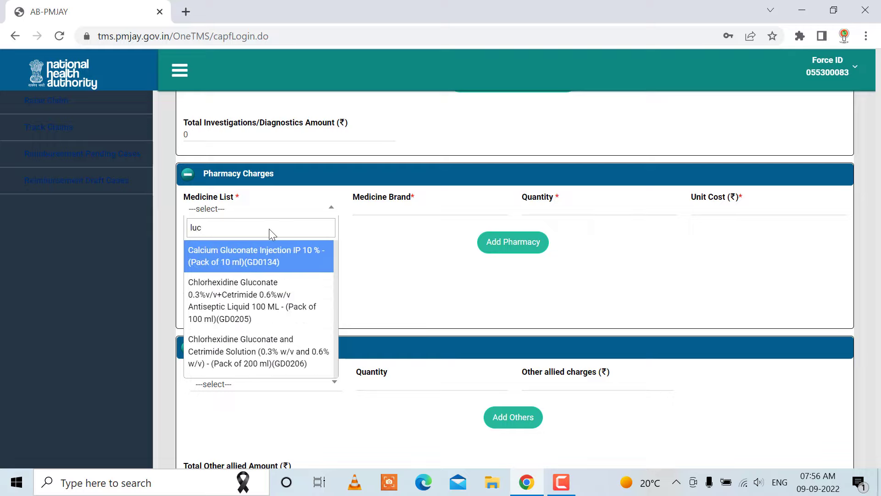
key("BackSpace")
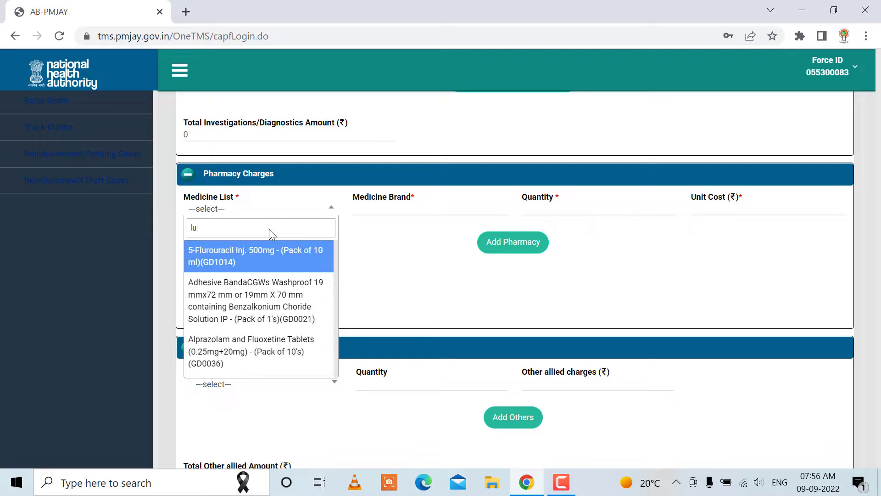
type("lic")
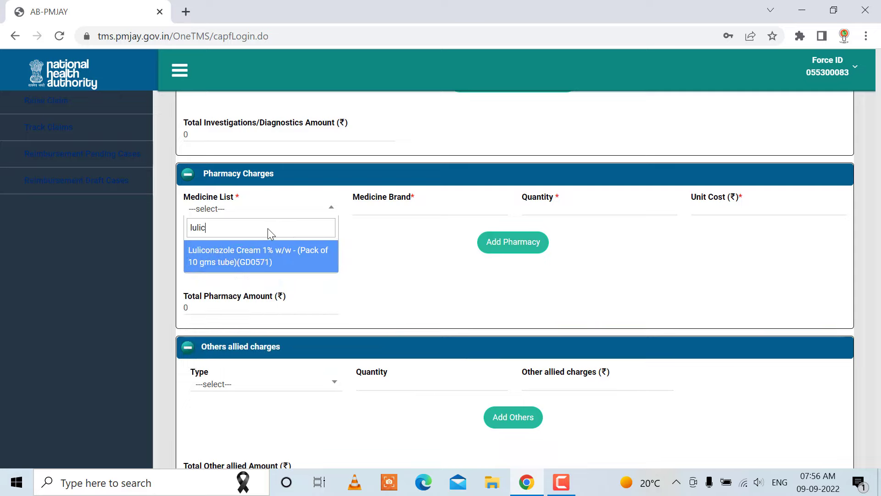
left_click(268, 260)
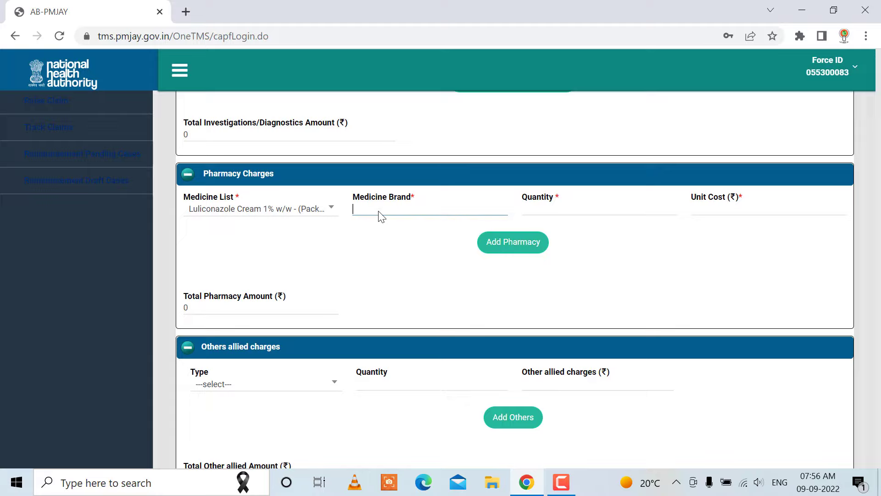
type("Cipla")
left_click(585, 211)
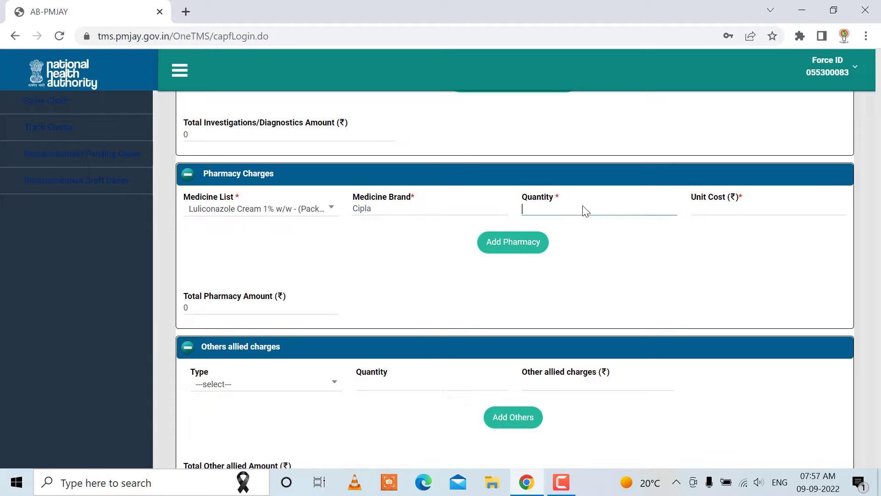
type("2")
left_click(711, 210)
type("150")
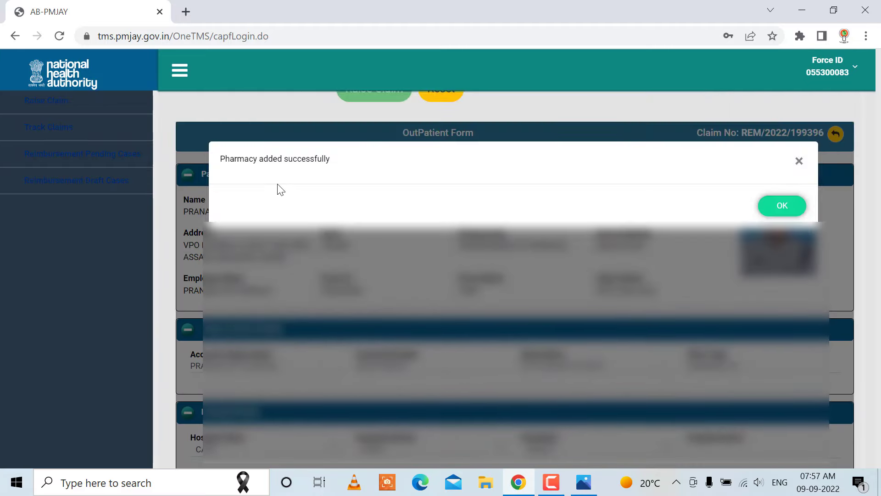
left_click(781, 204)
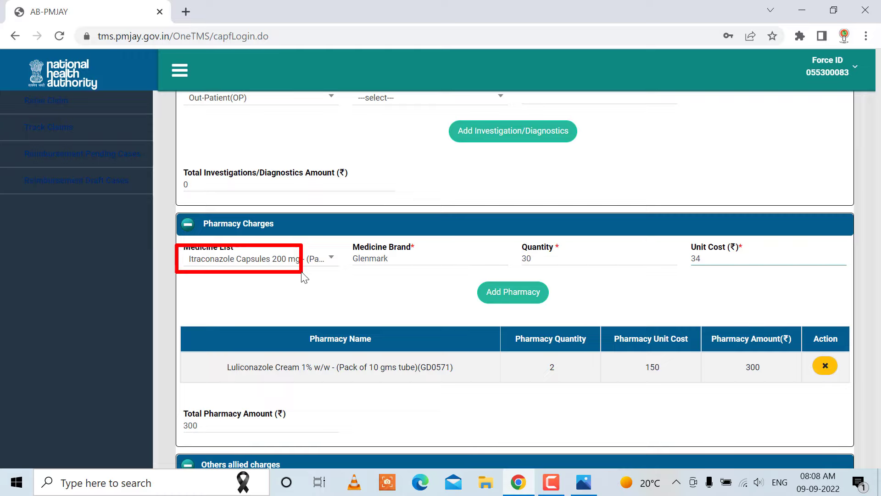
Add the filled-in Itraconazole Capsules 200 mg entry to the pharmacy charges
left_click_drag(303, 276, 337, 281)
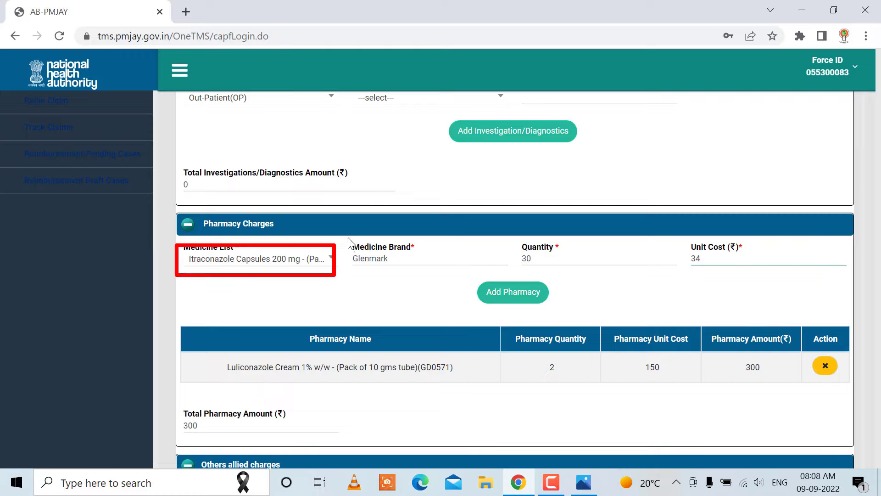
mouse_move(346, 244)
left_mouse_down()
mouse_move(384, 273)
mouse_move(453, 273)
left_mouse_up()
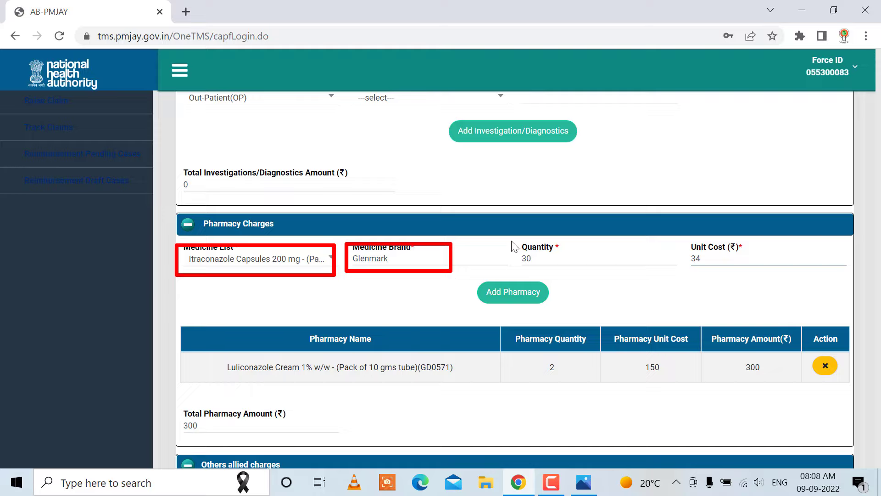
mouse_move(511, 241)
left_mouse_down()
mouse_move(526, 262)
mouse_move(580, 273)
left_mouse_up()
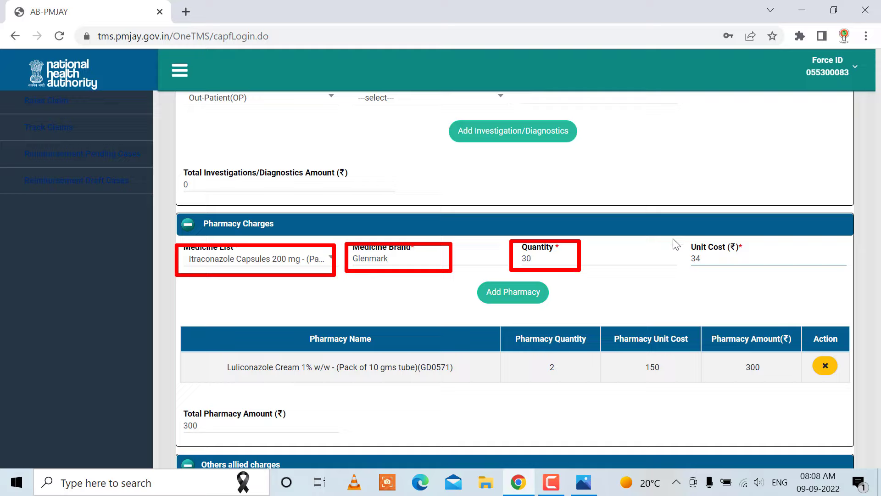
mouse_move(682, 238)
left_mouse_down()
mouse_move(707, 266)
mouse_move(748, 277)
mouse_move(746, 270)
left_mouse_up()
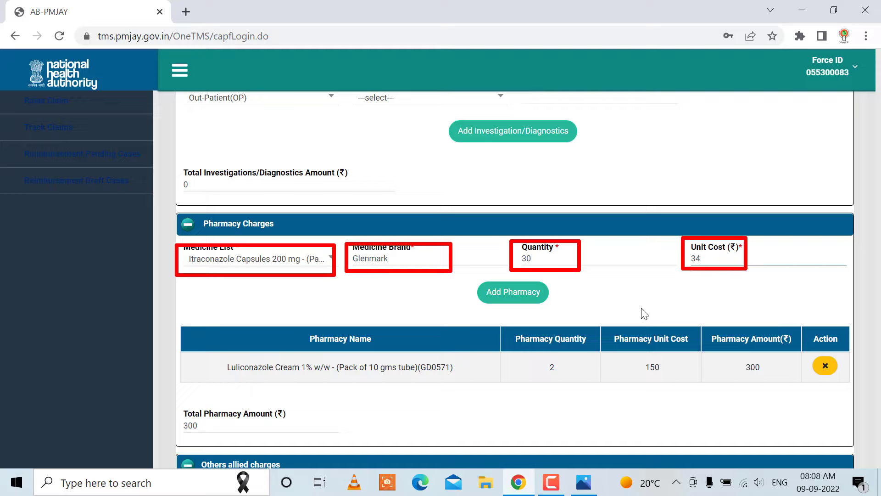
left_click(514, 293)
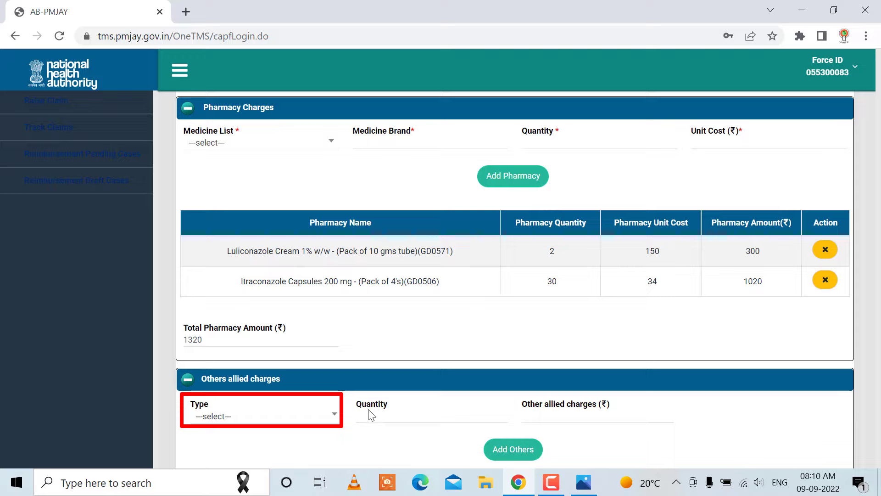
left_click_drag(345, 391, 436, 421)
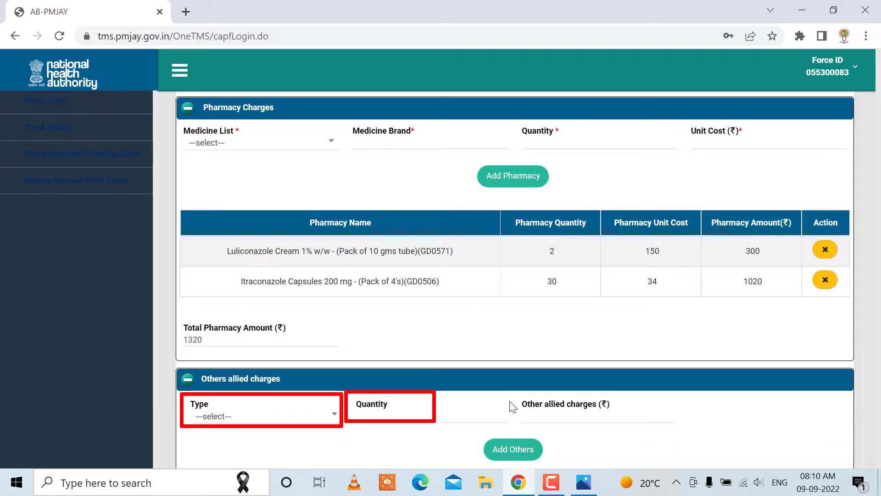
left_click_drag(511, 397, 640, 420)
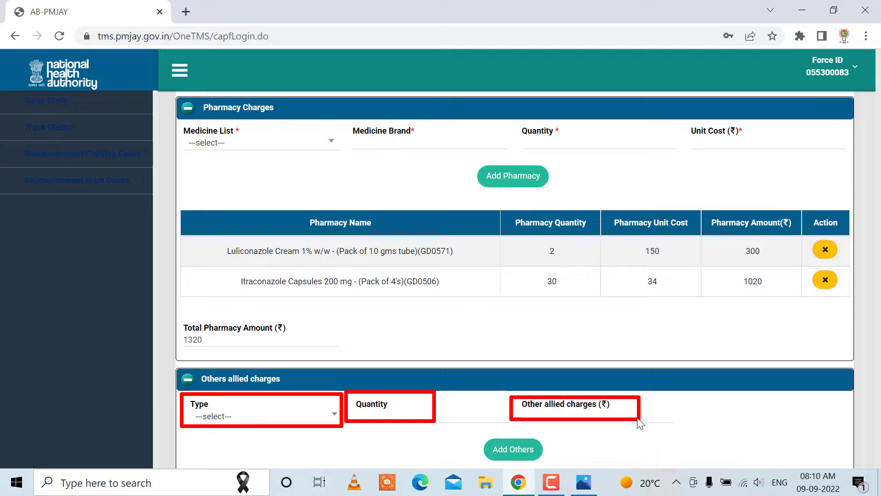
left_click(485, 432)
left_click_drag(525, 455, 540, 458)
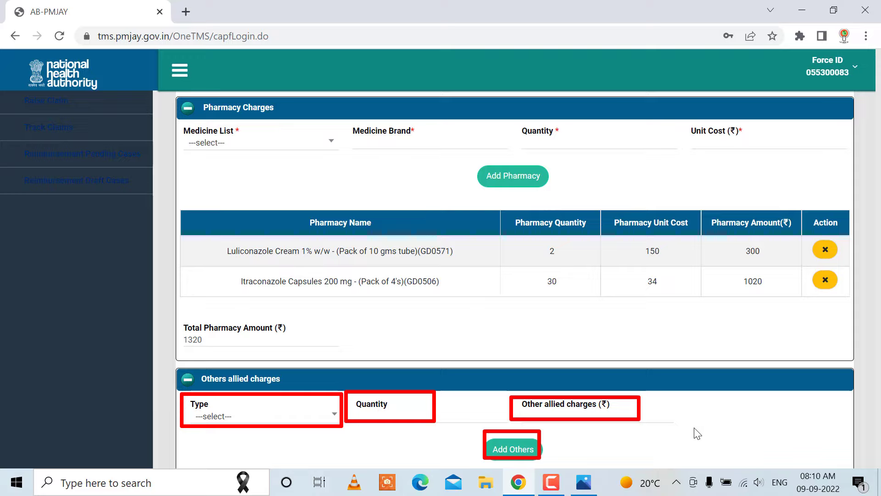
left_click(336, 416)
scroll(429, 417, "down", 2)
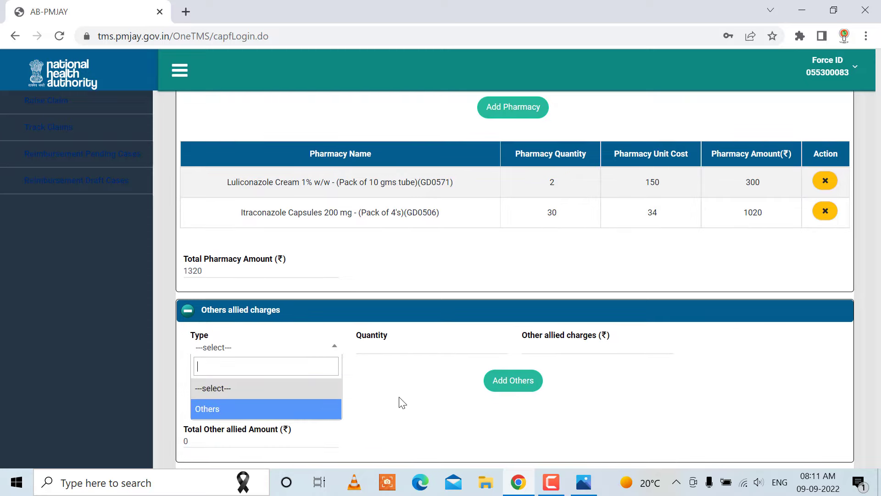
left_click(402, 403)
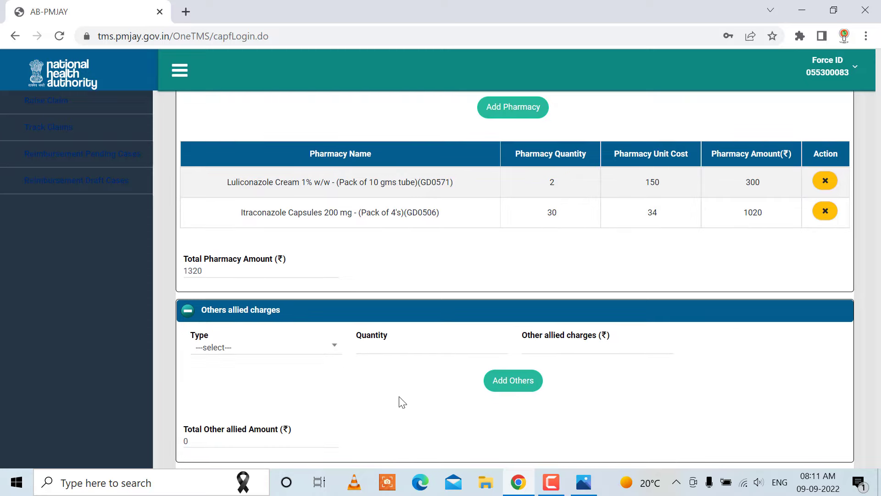
scroll(671, 361, "down", 5)
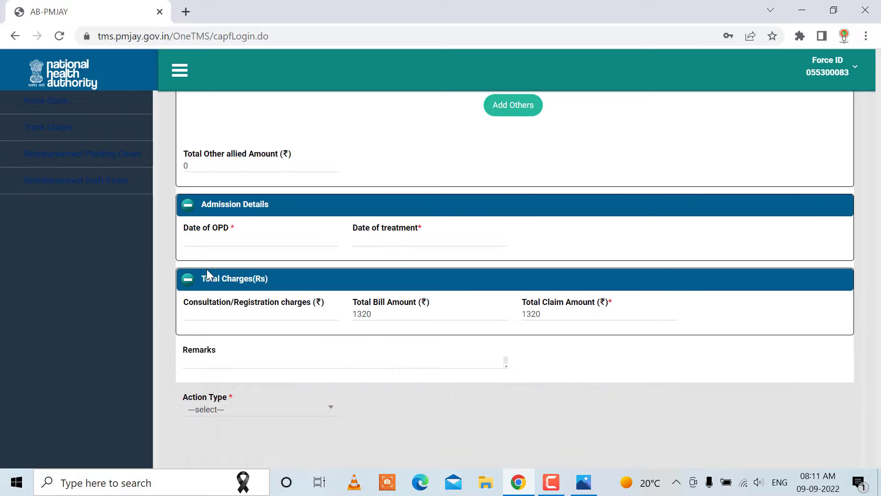
left_click_drag(188, 232, 298, 250)
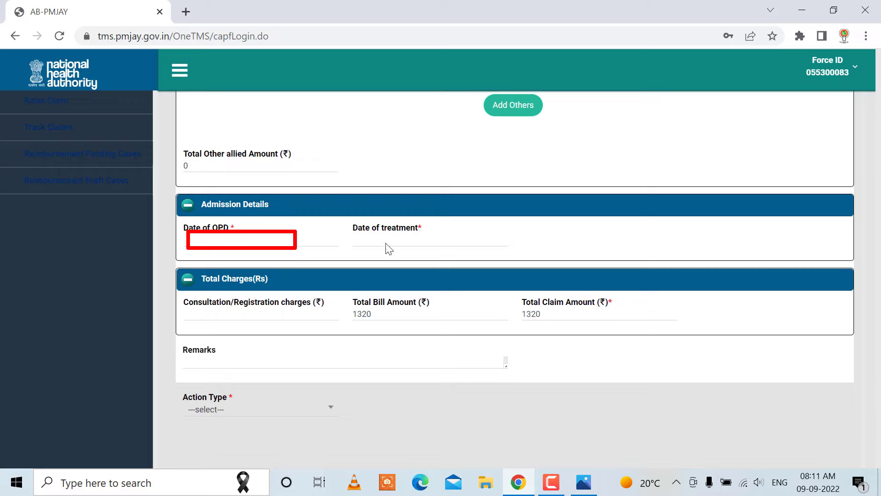
left_click_drag(349, 212, 445, 249)
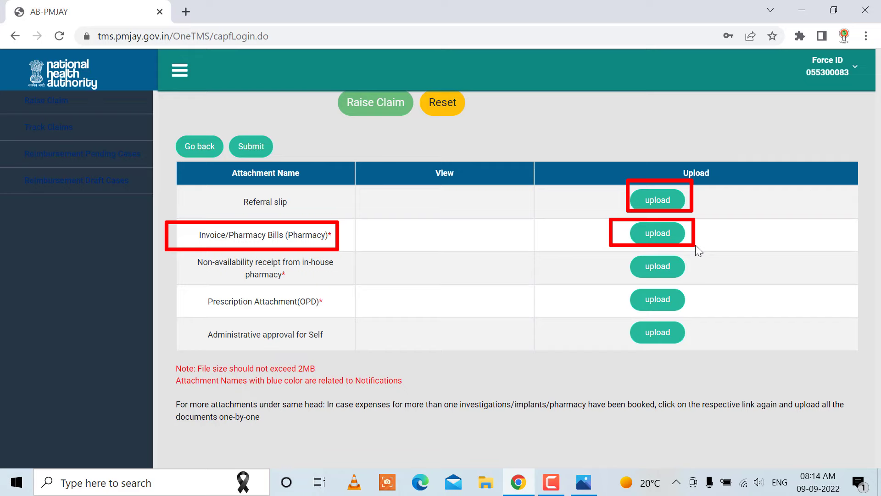
Upload the bill image from the Desktop as the Invoice/Pharmacy Bills (Pharmacy) attachment
left_click(384, 193)
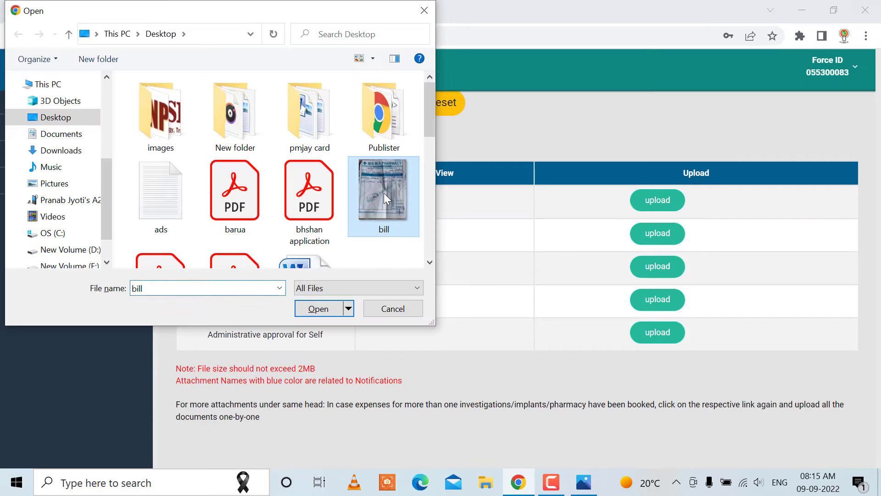
left_click(321, 309)
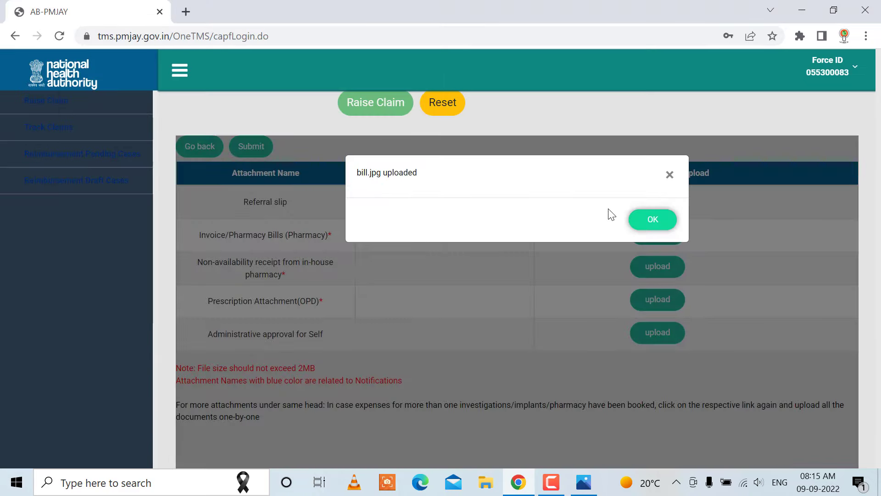
left_click(654, 220)
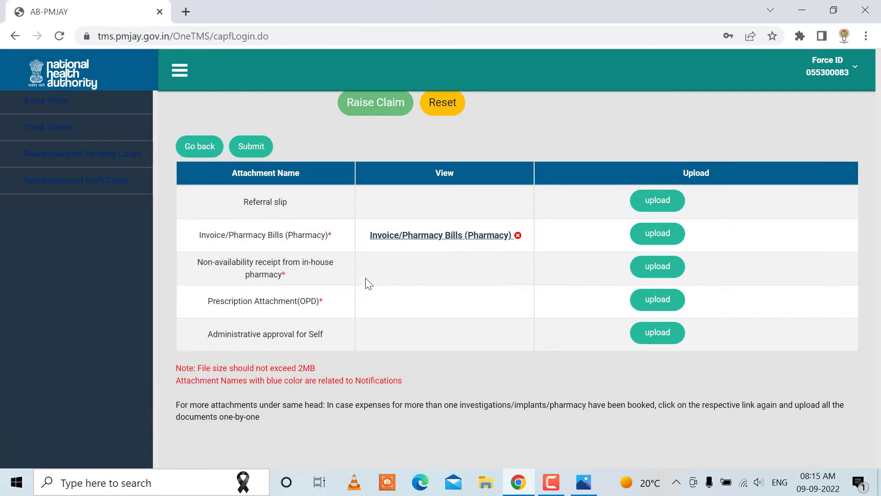
Upload a file as the Non-availability receipt from in-house pharmacy attachment
left_click_drag(183, 250, 339, 284)
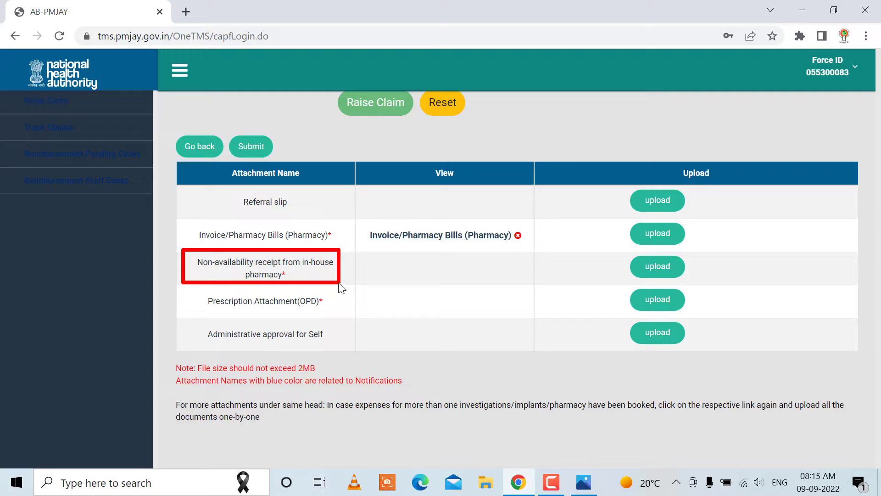
left_click_drag(624, 255, 694, 280)
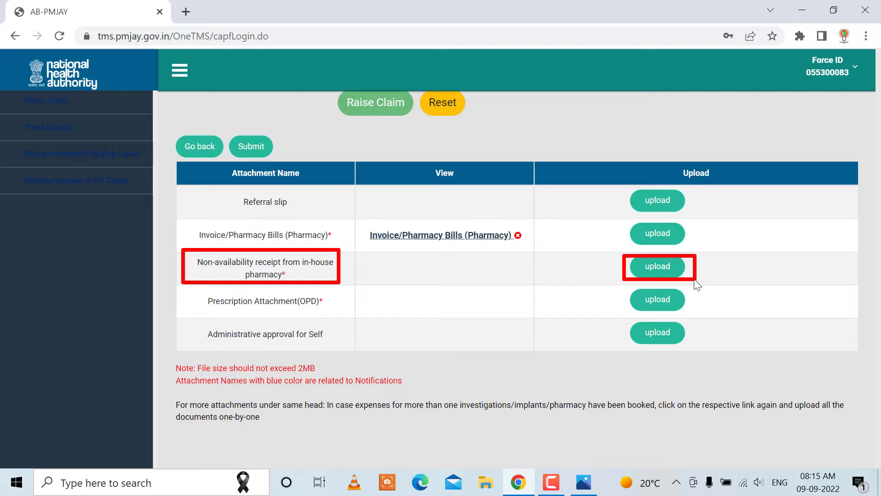
left_click(651, 266)
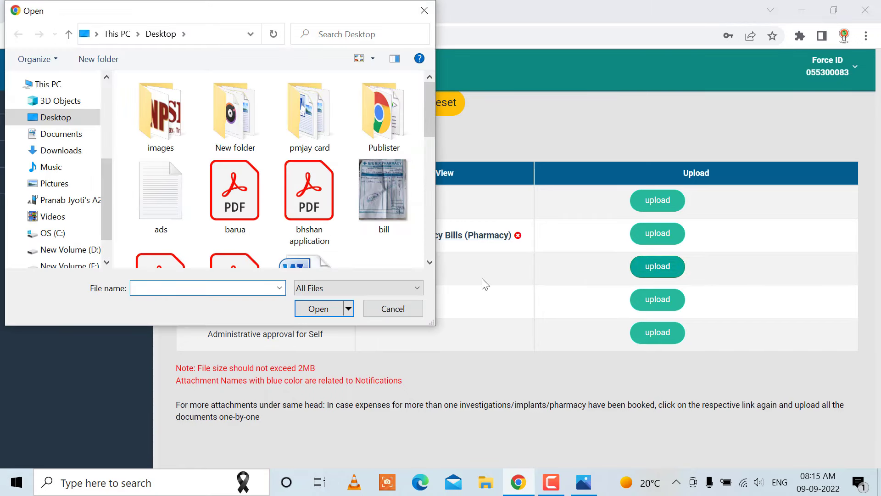
key("Escape")
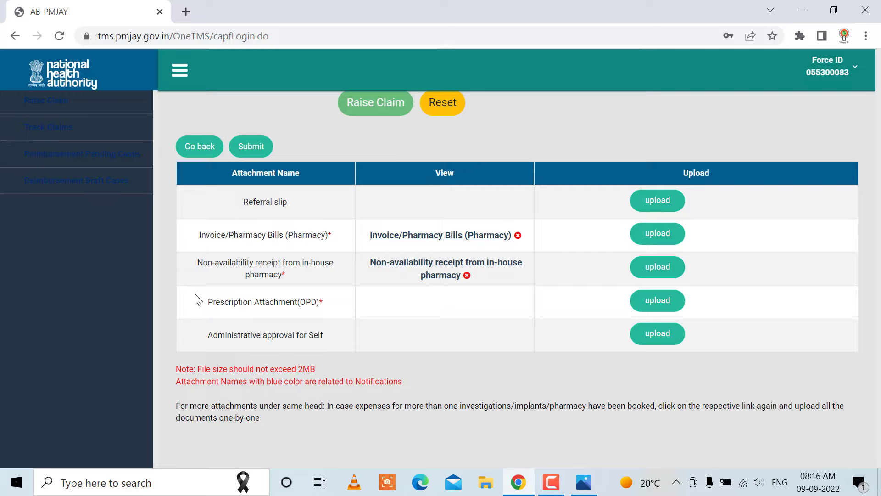
Upload a file as the Prescription Attachment(OPD) for the claim
mouse_move(193, 291)
left_mouse_down()
mouse_move(222, 311)
mouse_move(334, 318)
left_mouse_up()
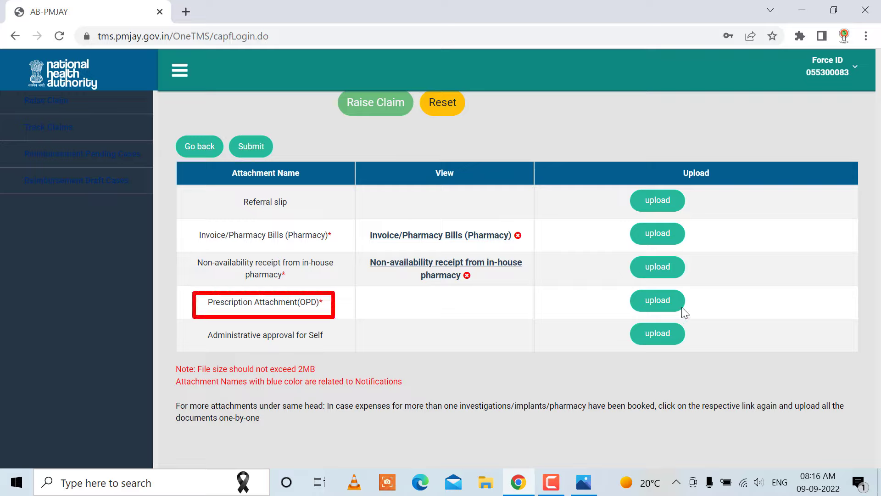
left_click_drag(626, 285, 703, 318)
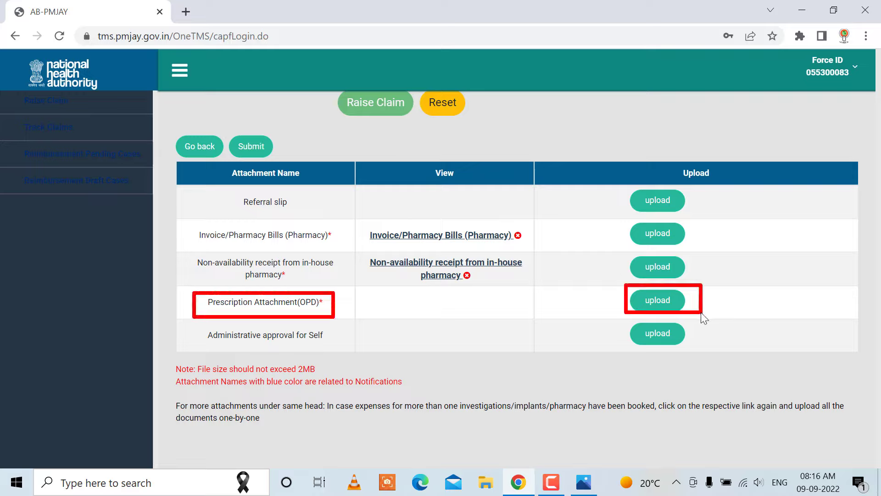
left_click(662, 301)
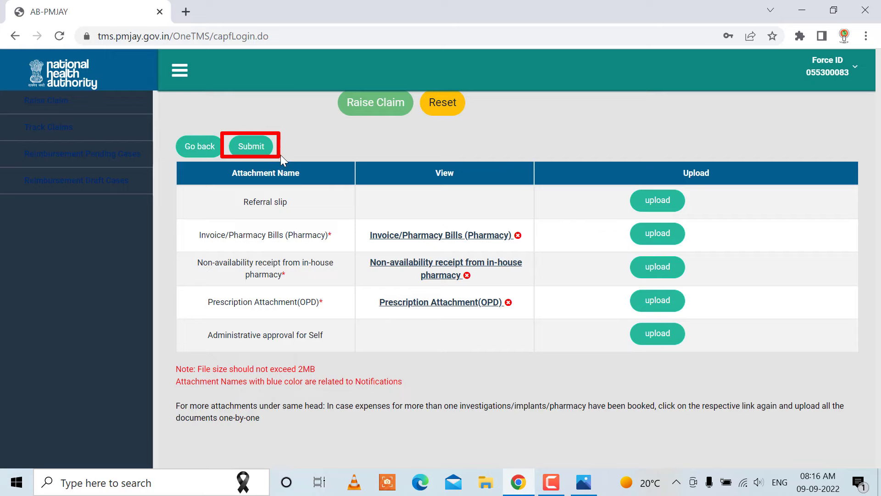
Submit the OPD reimbursement claim with its uploaded attachments and confirm the submission
left_click(254, 147)
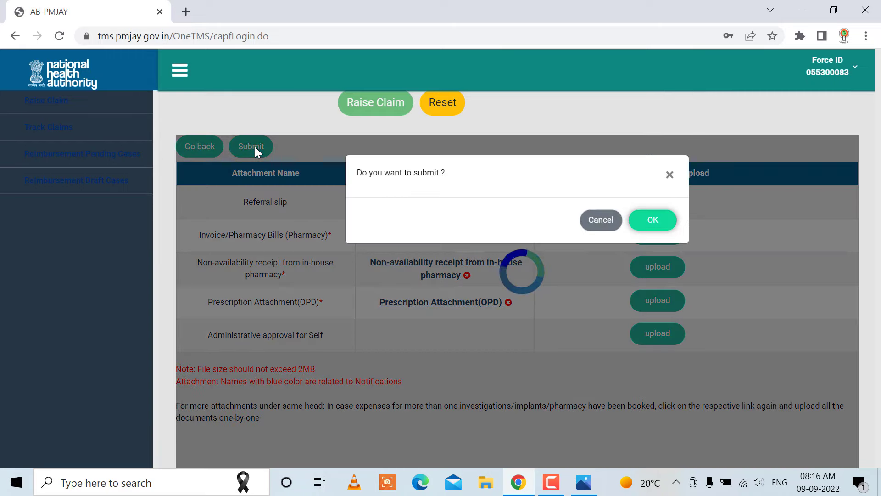
left_click(649, 224)
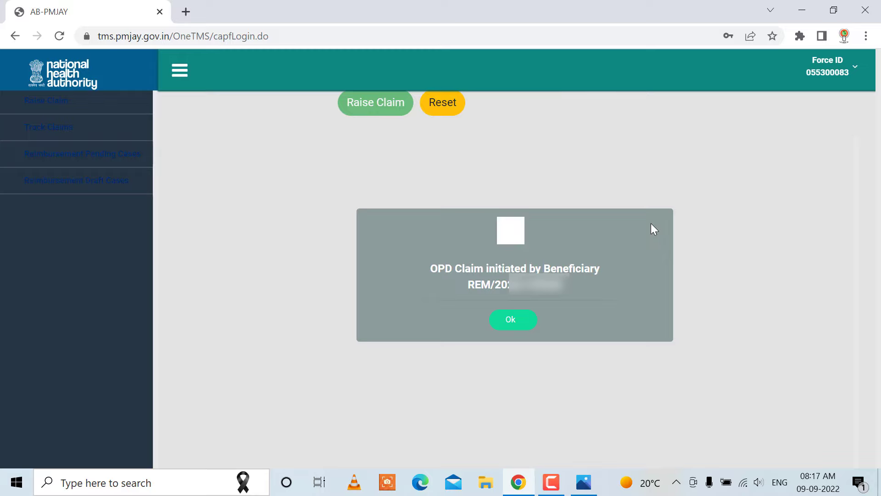
left_click_drag(406, 244, 616, 299)
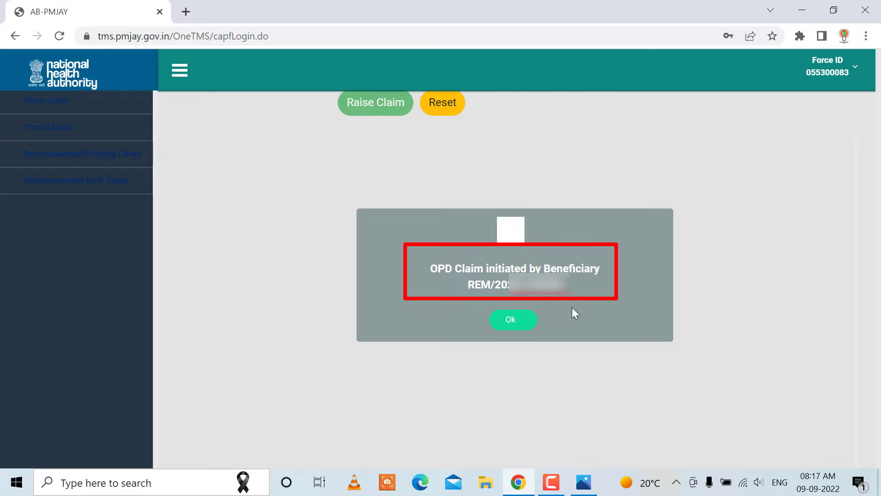